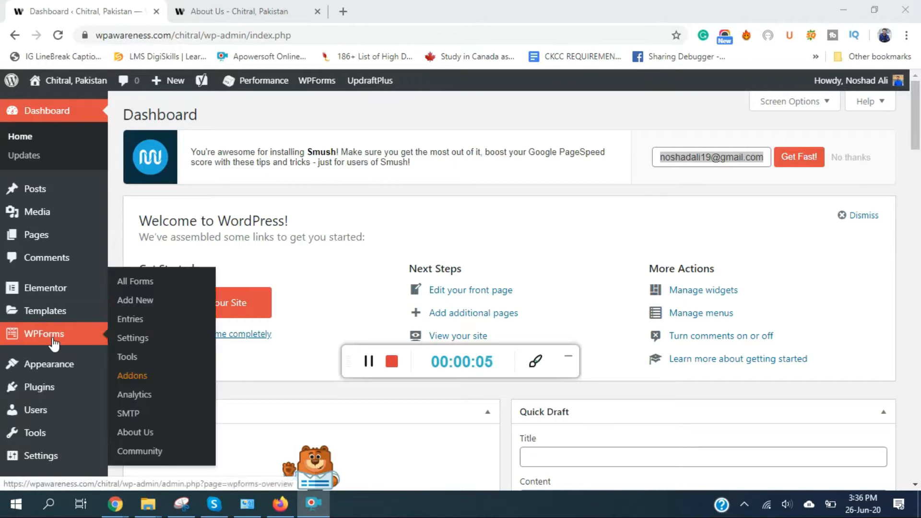
# - Go to the UpdraftPlus Backups page under Settings
pyautogui.scroll(-4, 66, 247)
pyautogui.scroll(-4, 66, 247)
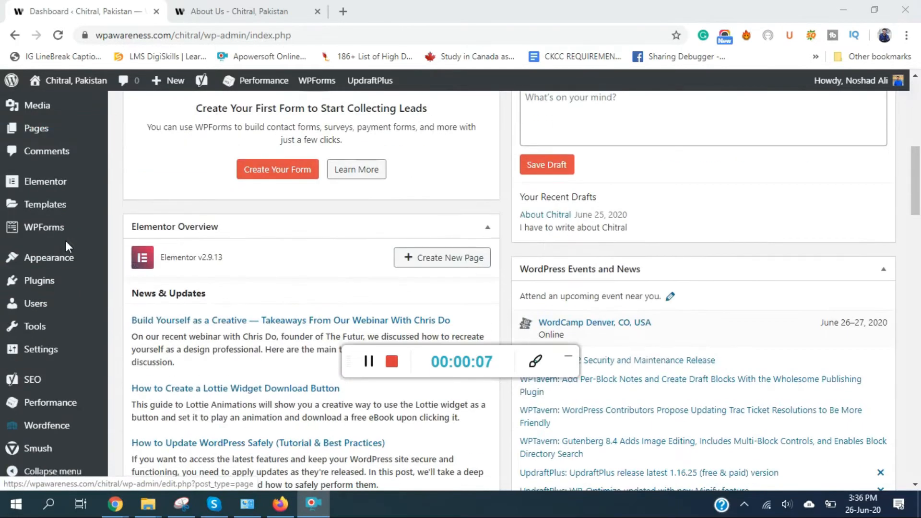
pyautogui.moveTo(408, 359); pyautogui.dragTo(747, 493)
pyautogui.moveTo(57, 351)
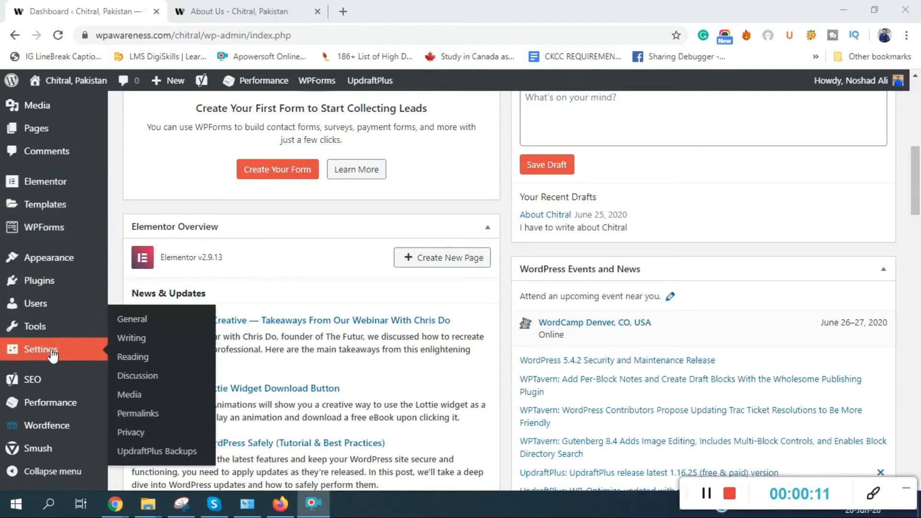
pyautogui.click(149, 453)
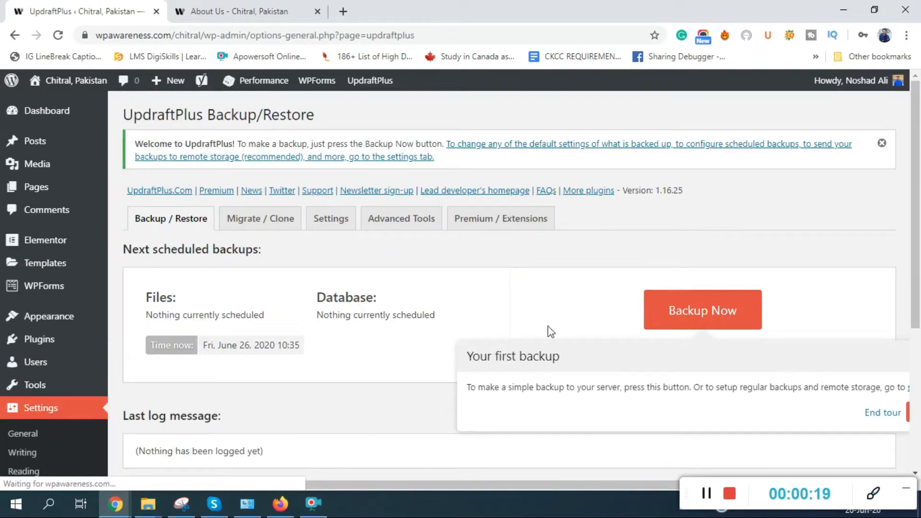
# - Dismiss the first-backup tour and bring up the Backup Now options
pyautogui.click(888, 414)
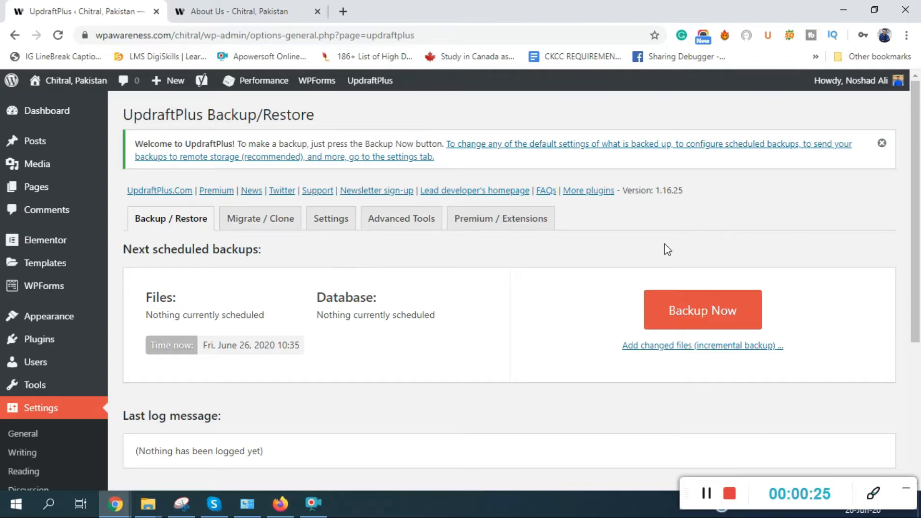
pyautogui.scroll(-5, 191, 343)
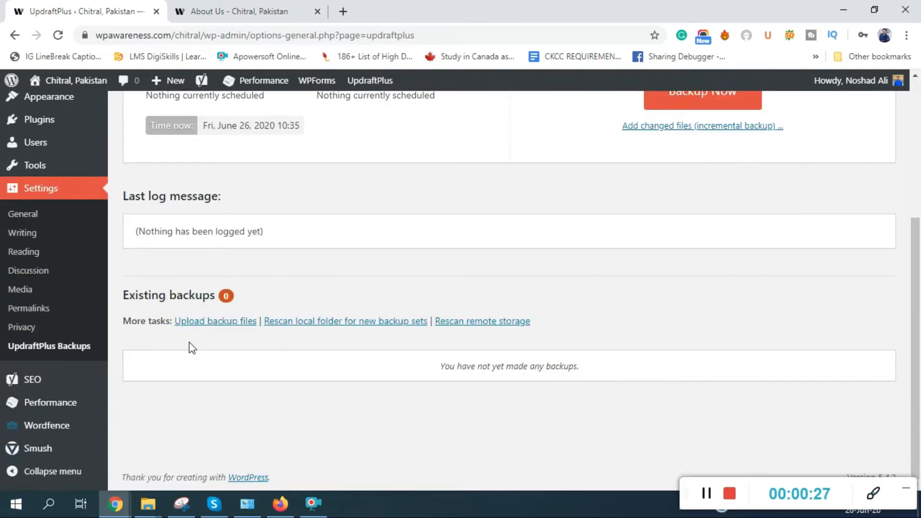
pyautogui.scroll(5, 189, 342)
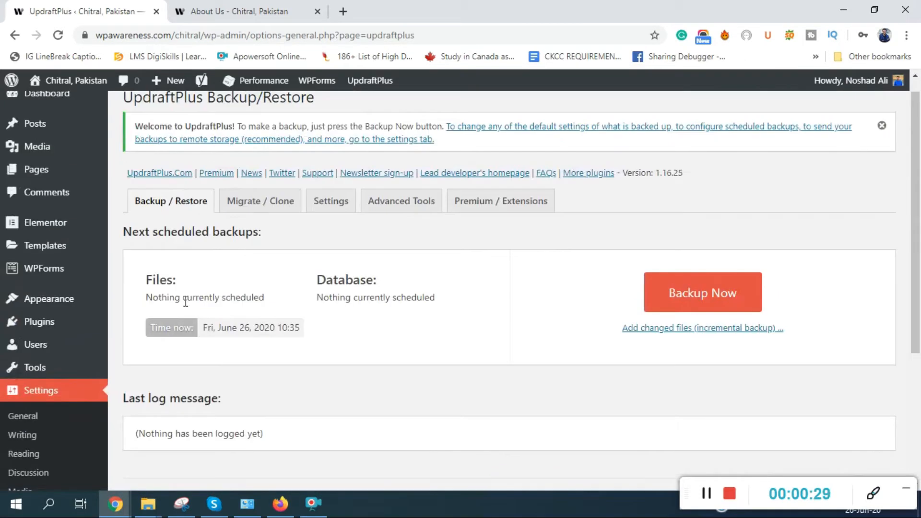
pyautogui.click(672, 306)
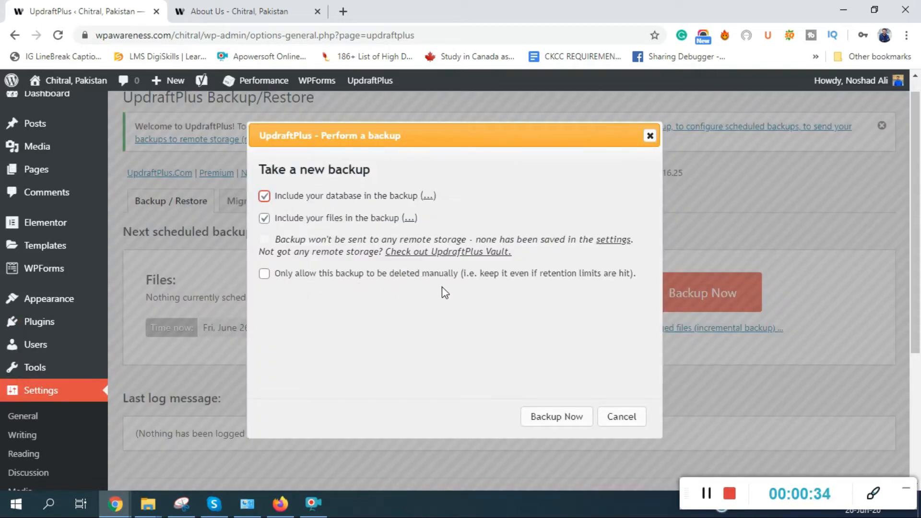
# - Run an UpdraftPlus backup that includes both the database and files
pyautogui.click(575, 421)
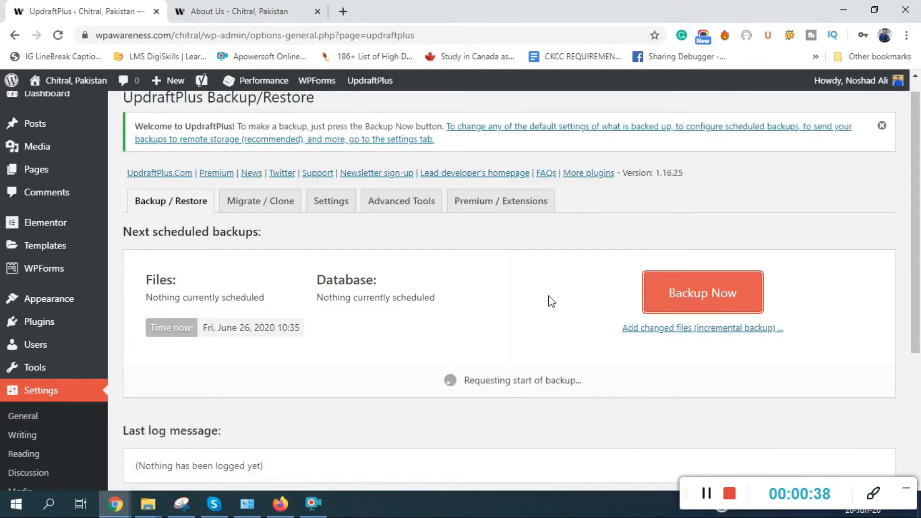
pyautogui.scroll(-2, 552, 302)
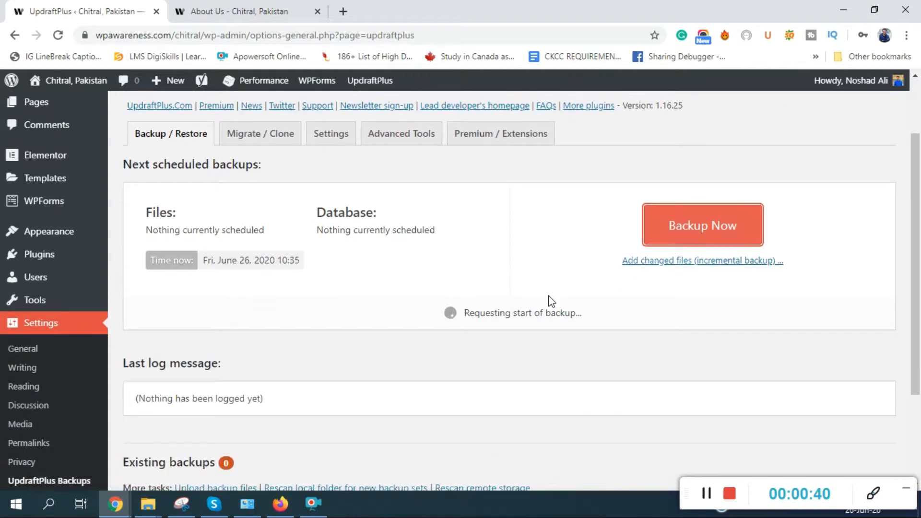
pyautogui.scroll(-2, 563, 356)
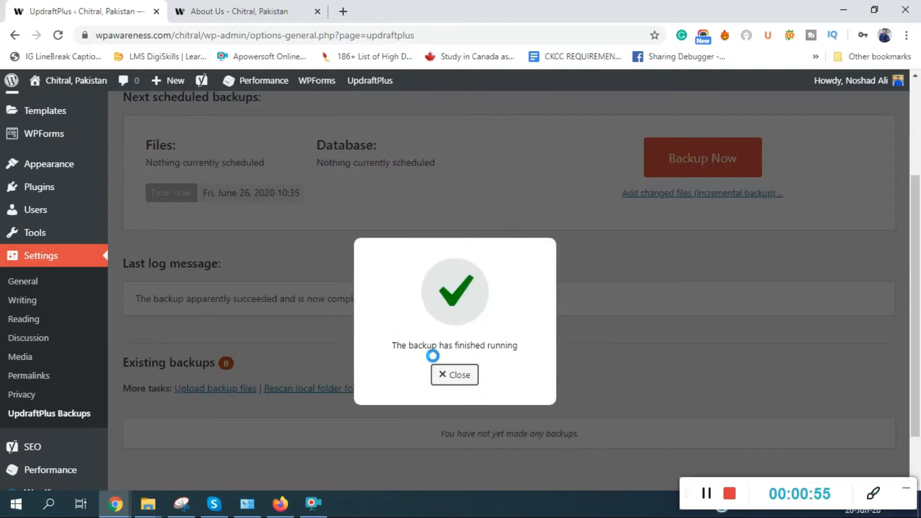
# - Close the backup-finished message and begin restoring the Jun 26, 2020 10:35 backup
pyautogui.click(456, 377)
pyautogui.scroll(-2, 455, 400)
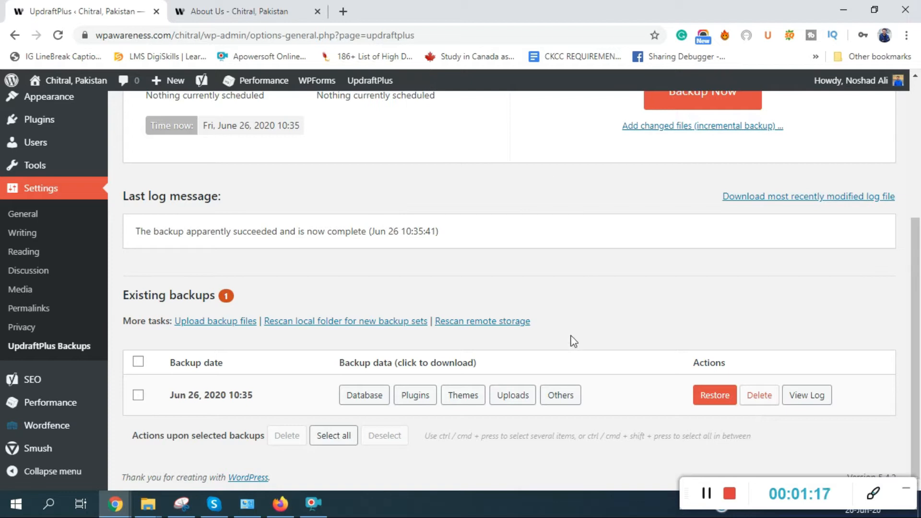
pyautogui.click(712, 398)
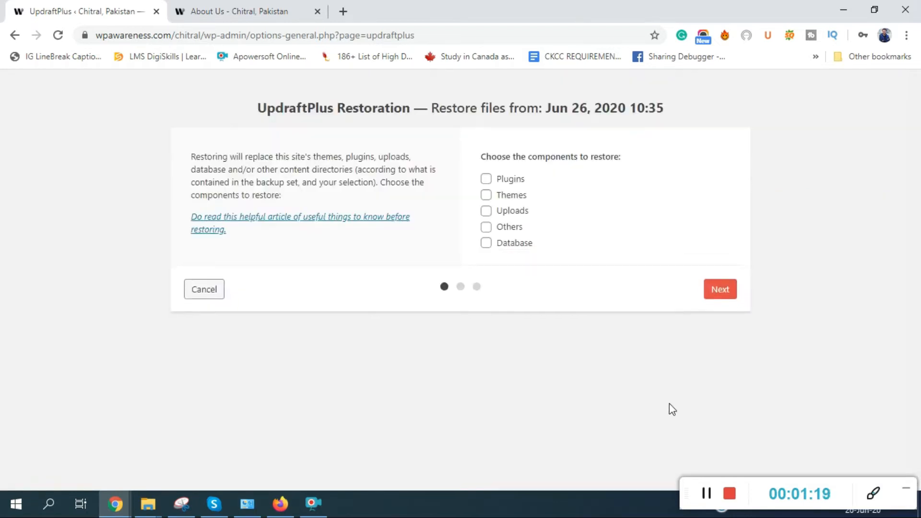
# - Select Plugins, Themes, Uploads, Others and Database as components to restore
pyautogui.click(486, 178)
pyautogui.click(486, 195)
pyautogui.click(487, 211)
pyautogui.click(487, 227)
pyautogui.click(485, 243)
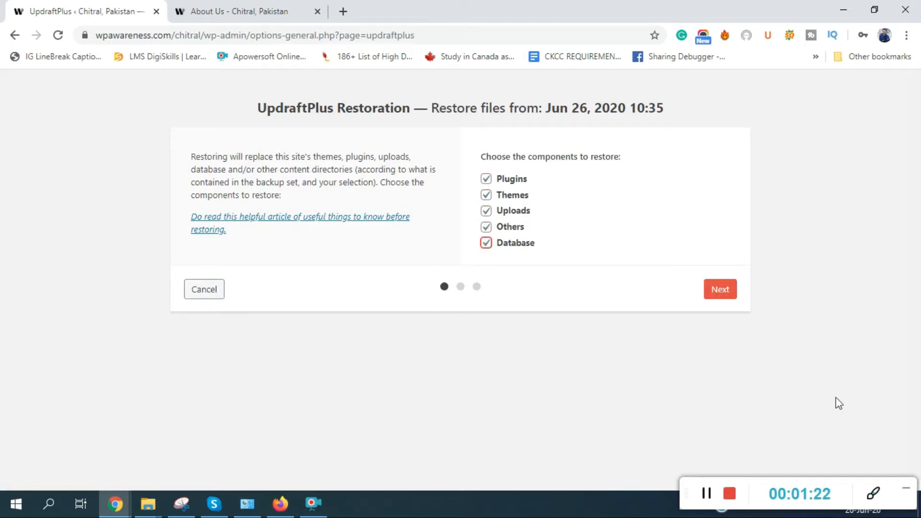
# - Prepare the backup files and run the restore until it reports success
pyautogui.click(706, 291)
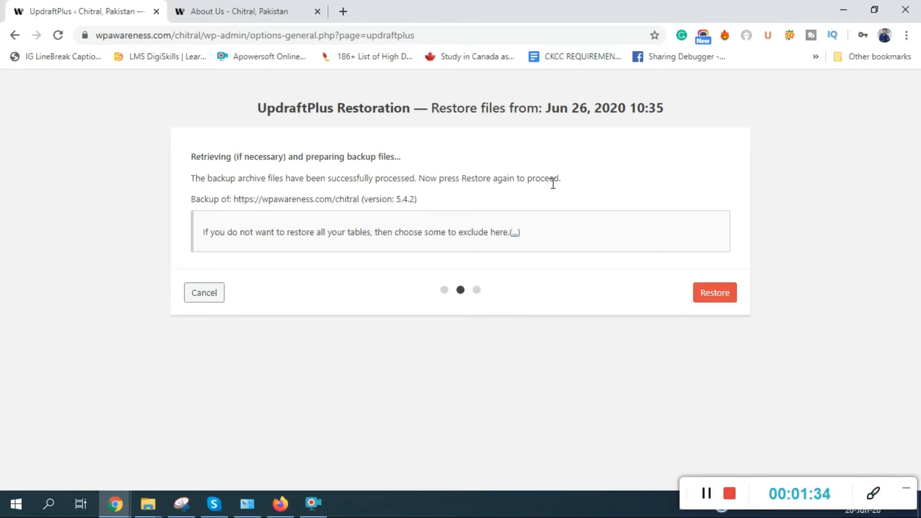
pyautogui.moveTo(429, 178); pyautogui.dragTo(557, 207)
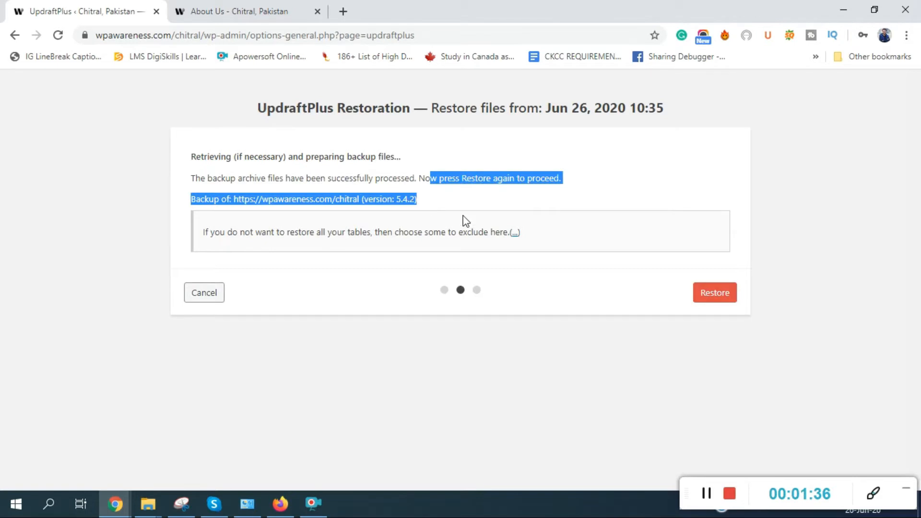
pyautogui.click(720, 298)
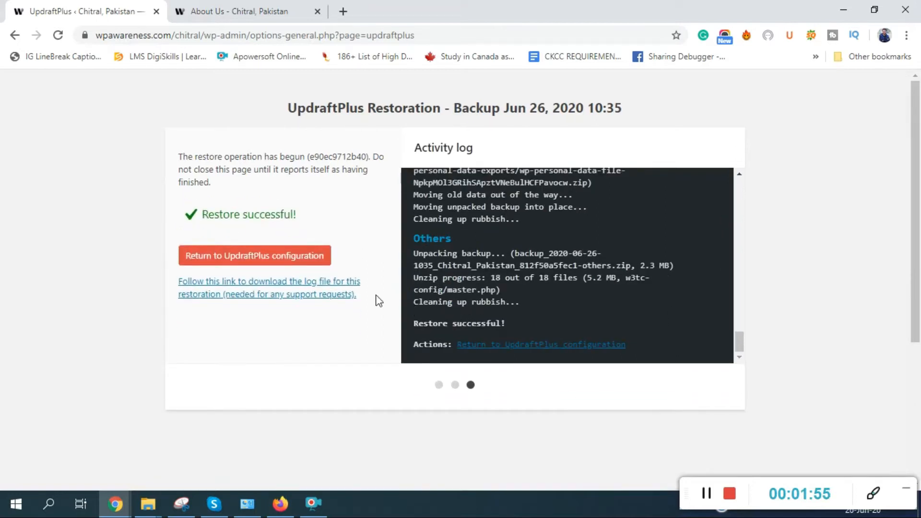
# - Return to UpdraftPlus settings and locate the Jun 26, 2020 10:35 entry under Existing Backups
pyautogui.click(305, 265)
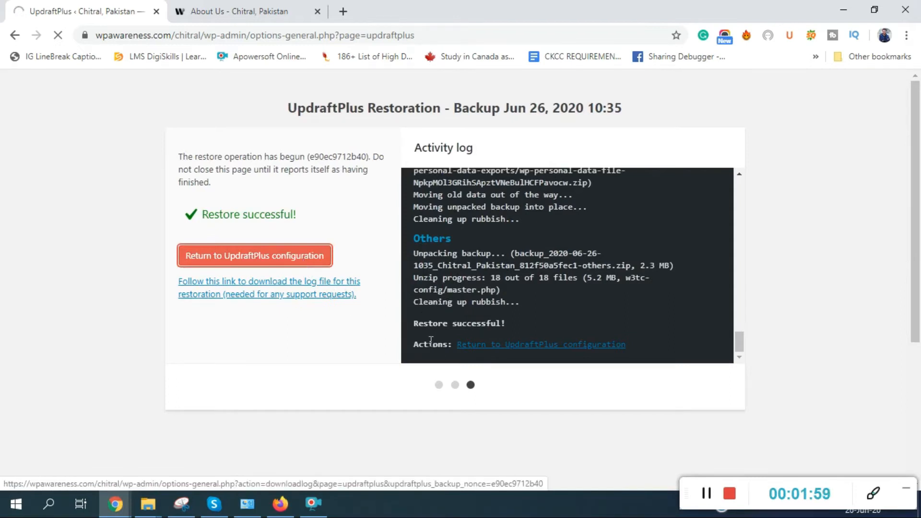
pyautogui.scroll(-8, 430, 341)
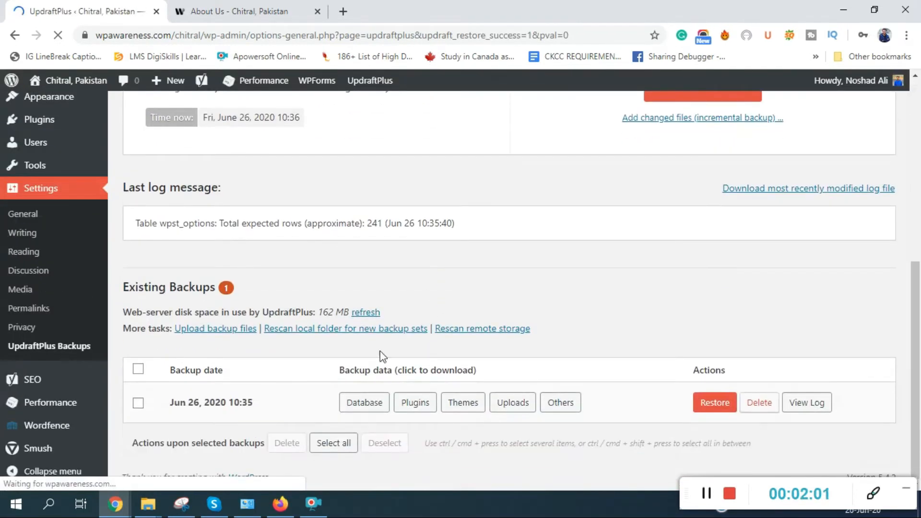
pyautogui.moveTo(188, 404)
pyautogui.mouseDown()
pyautogui.moveTo(264, 407)
pyautogui.moveTo(211, 417)
pyautogui.moveTo(239, 404)
pyautogui.moveTo(174, 406)
pyautogui.mouseUp()
pyautogui.click(211, 417)
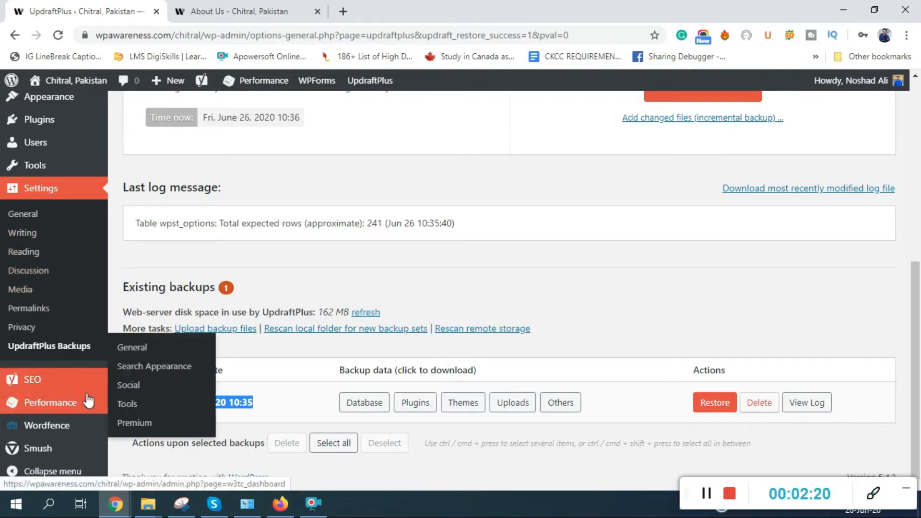
# - Open the Yoast SEO dashboard and launch the first-time configuration wizard
pyautogui.click(30, 384)
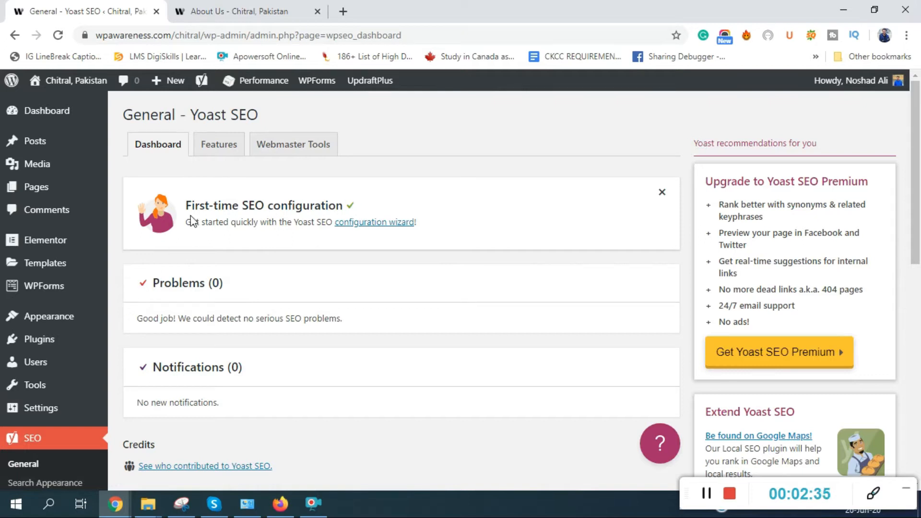
pyautogui.click(382, 223)
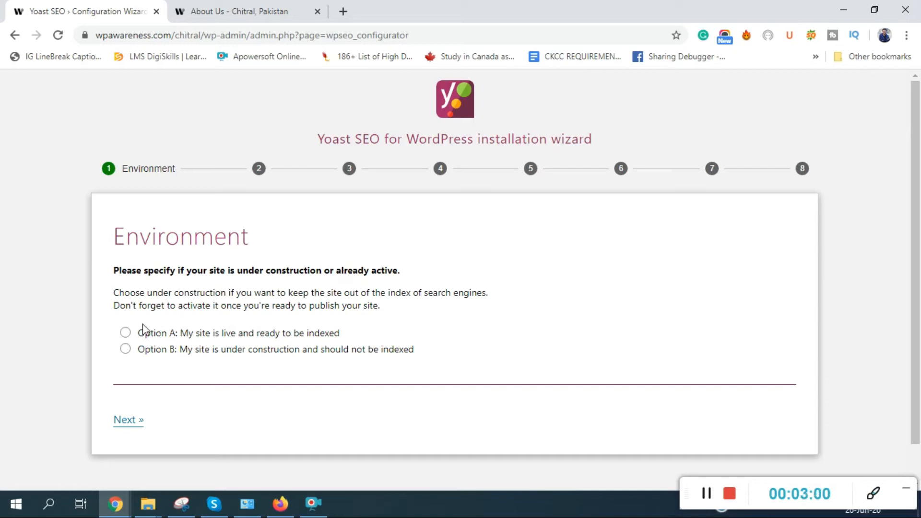
# - Mark the site as live and indexable (Option A) and as a small offline business
pyautogui.click(125, 333)
pyautogui.click(129, 428)
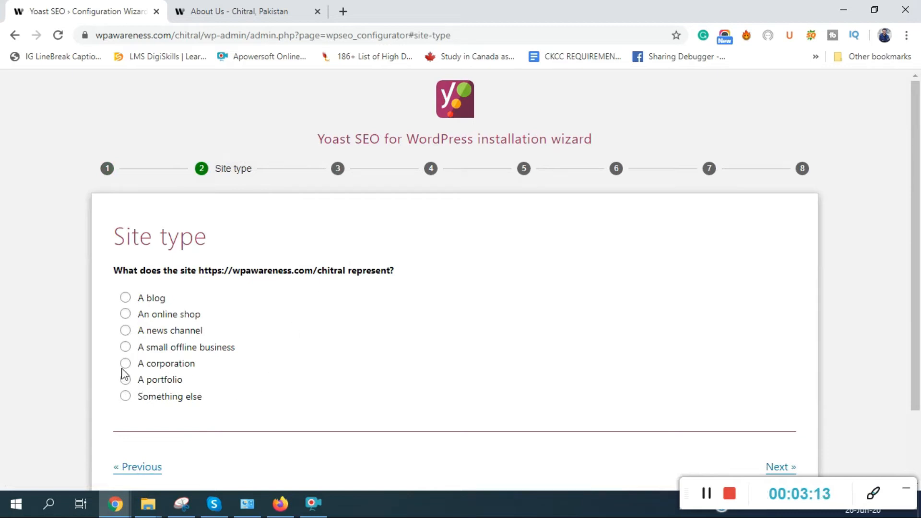
pyautogui.click(125, 348)
pyautogui.click(777, 469)
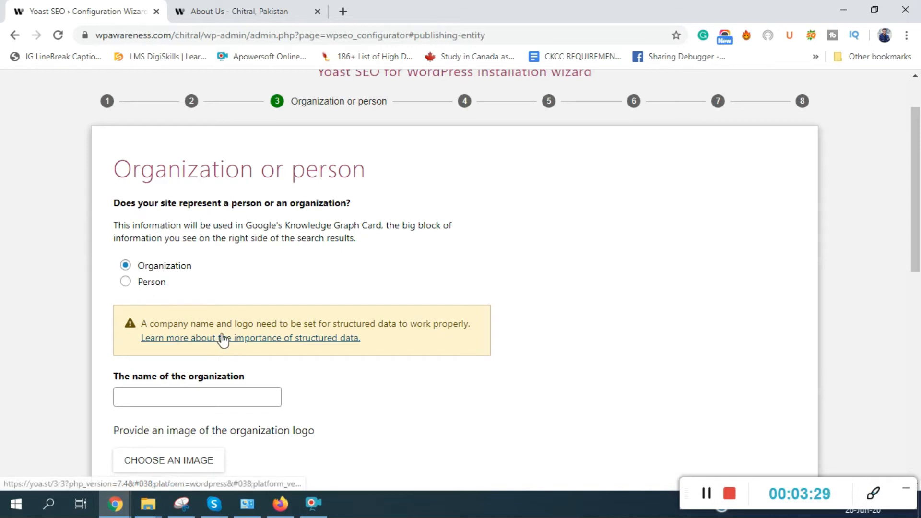
# - Set the site to represent a Person, pick the site's user as that person, and continue
pyautogui.click(127, 283)
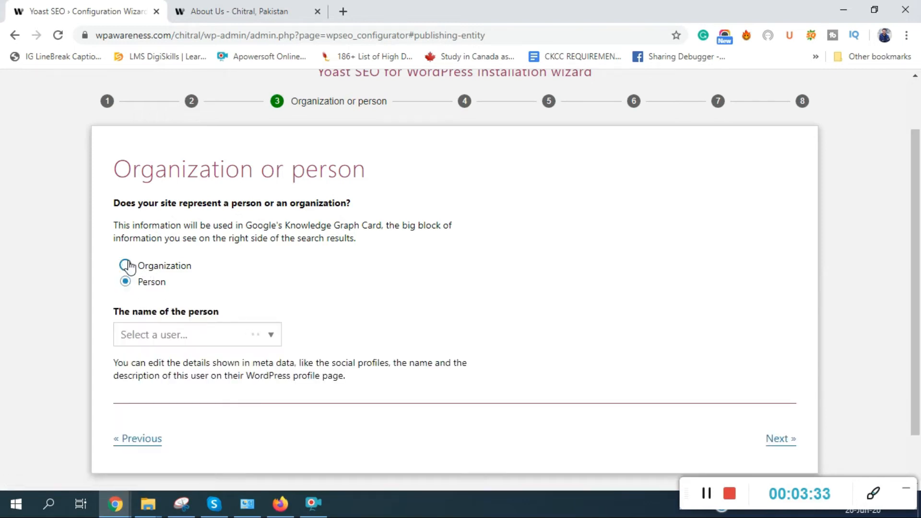
pyautogui.click(126, 265)
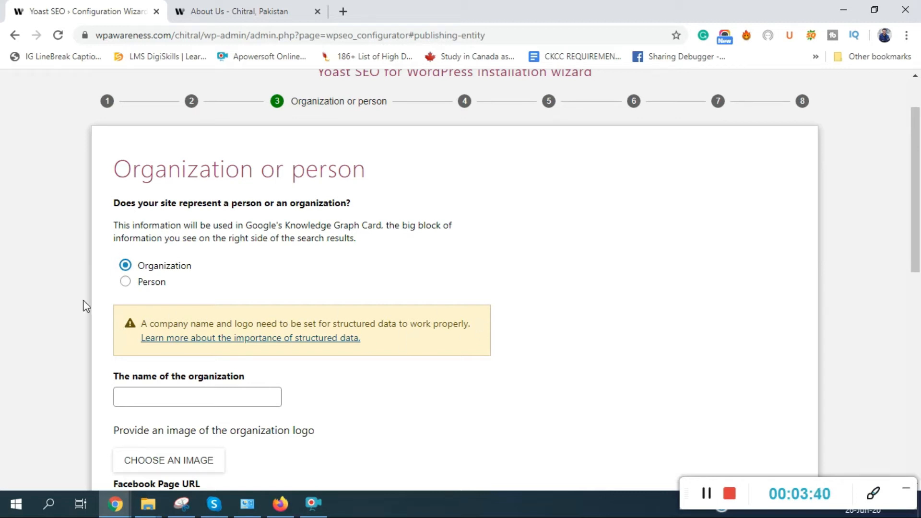
pyautogui.click(126, 282)
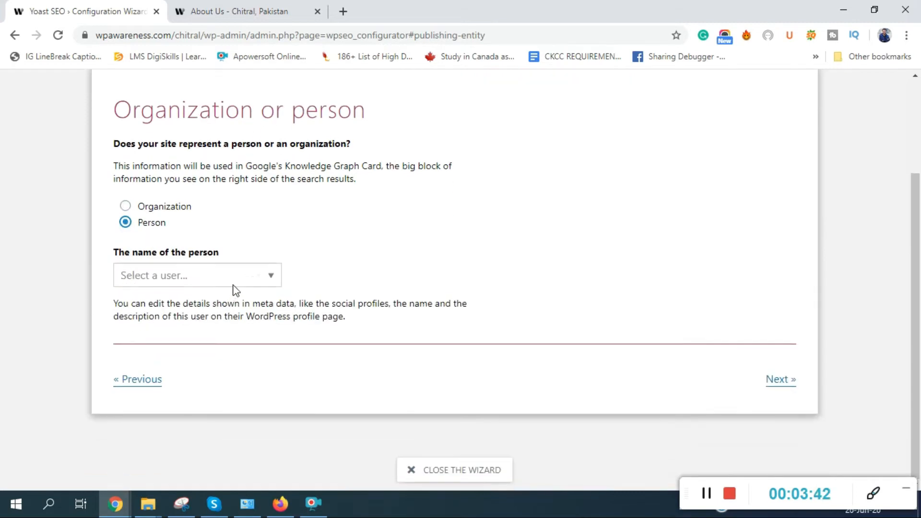
pyautogui.click(270, 278)
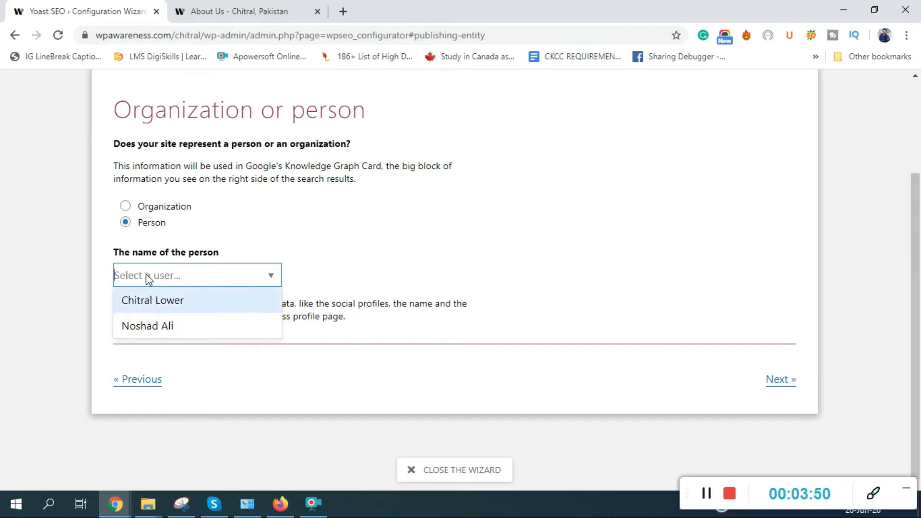
pyautogui.click(161, 325)
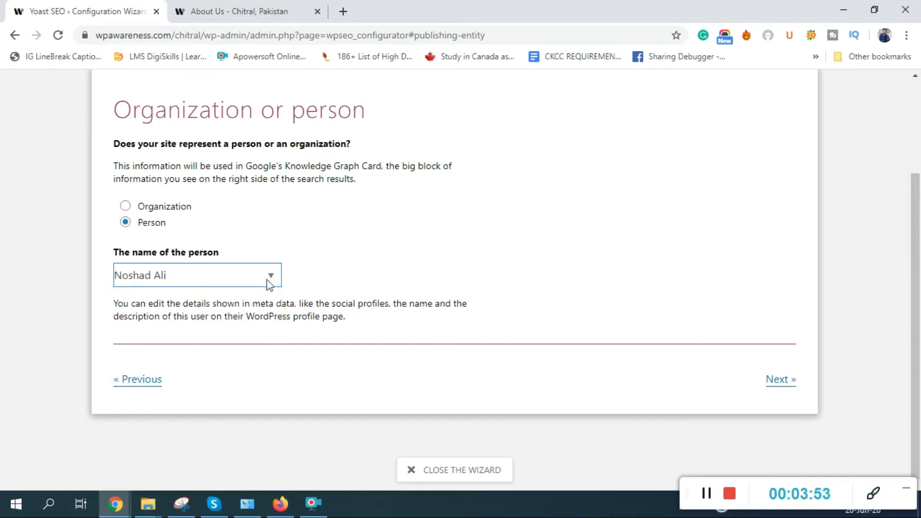
pyautogui.click(780, 381)
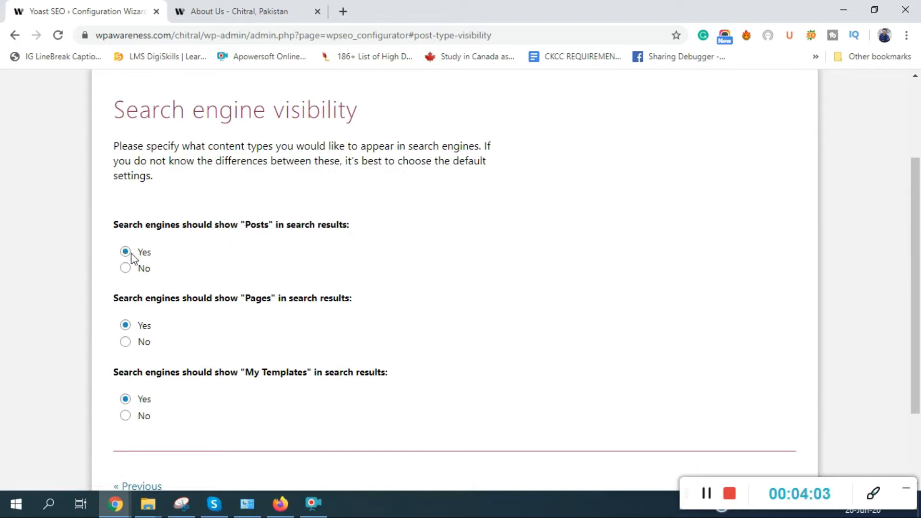
# - Leave Yes for posts, pages and templates visibility and for multiple authors
pyautogui.moveTo(243, 300); pyautogui.dragTo(262, 301)
pyautogui.scroll(-3, 314, 372)
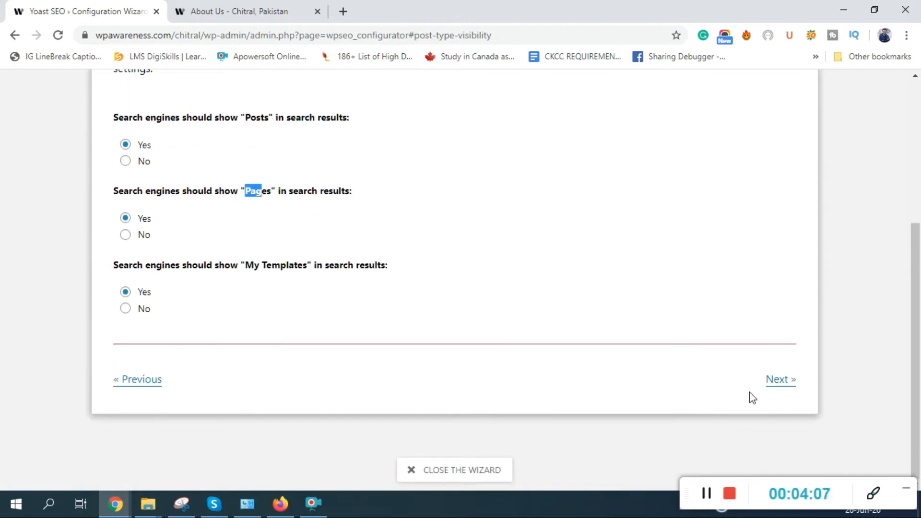
pyautogui.click(781, 387)
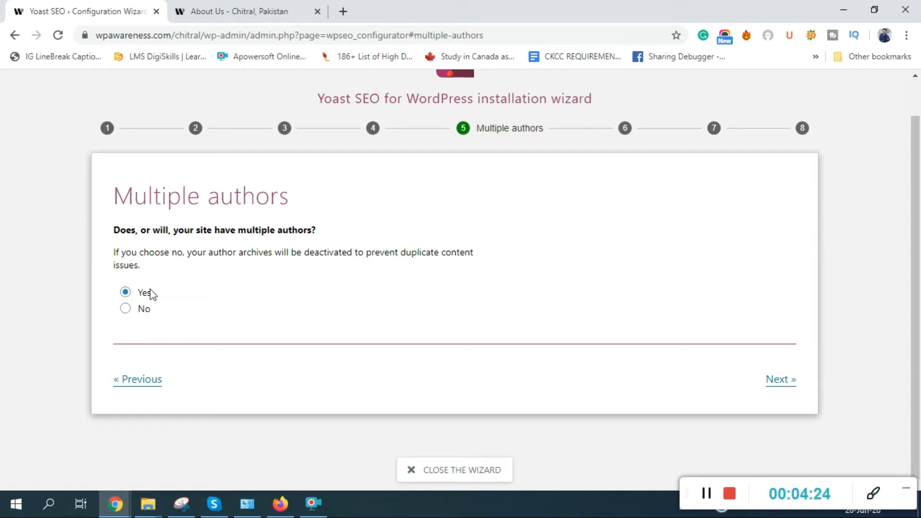
pyautogui.click(793, 389)
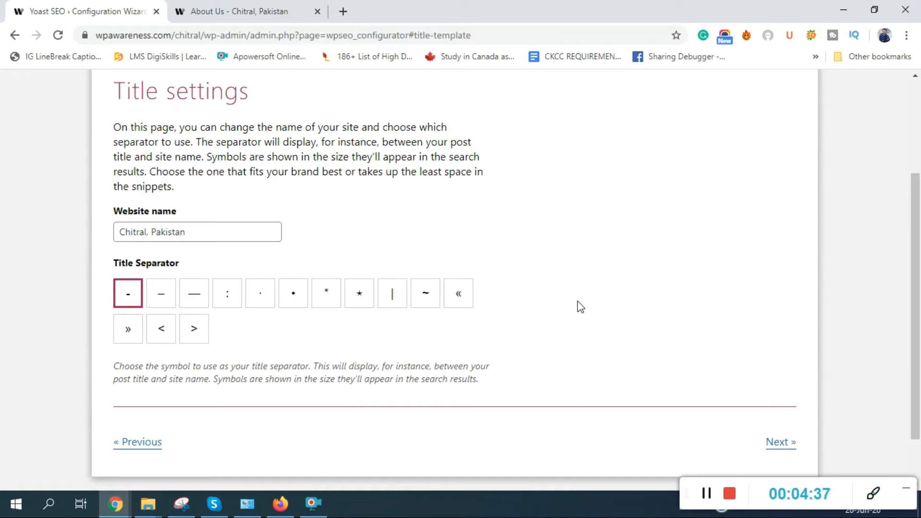
# - Check the website name Chitral, Pakistan against the About Us page title
pyautogui.moveTo(201, 234); pyautogui.dragTo(102, 238)
pyautogui.click(379, 241)
pyautogui.click(276, 14)
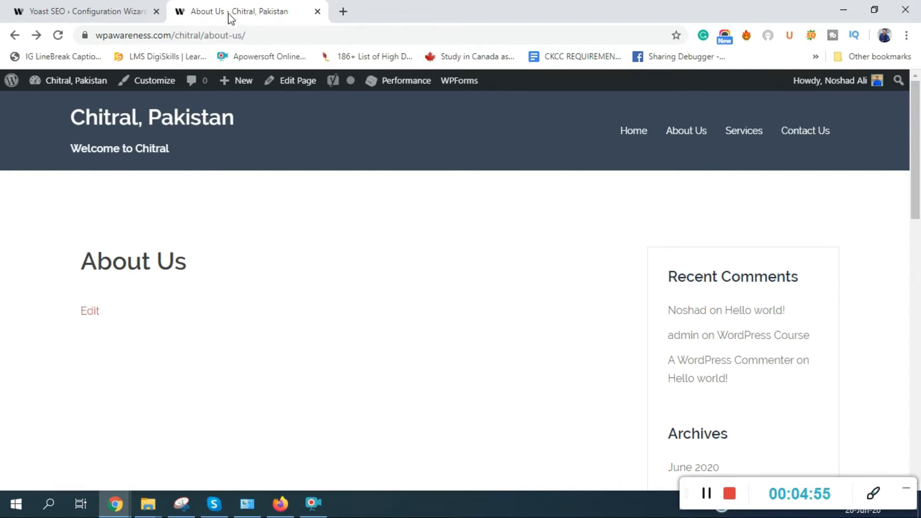
pyautogui.click(96, 11)
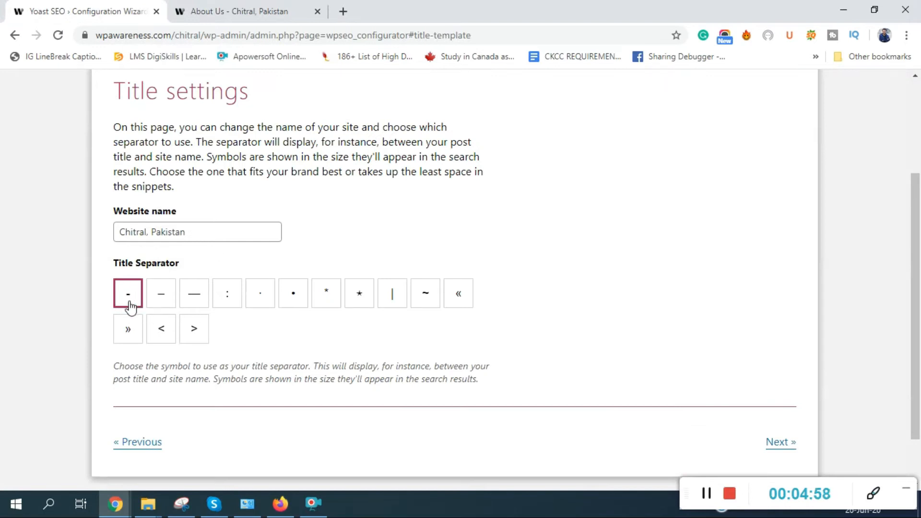
# - Try other title separators, keep the hyphen '-', and continue to Continue learning
pyautogui.click(194, 302)
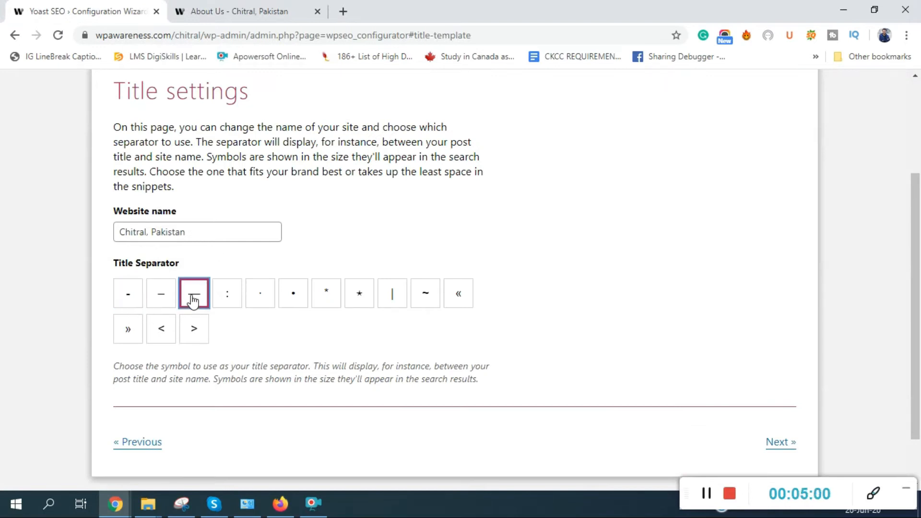
pyautogui.click(227, 302)
pyautogui.click(364, 305)
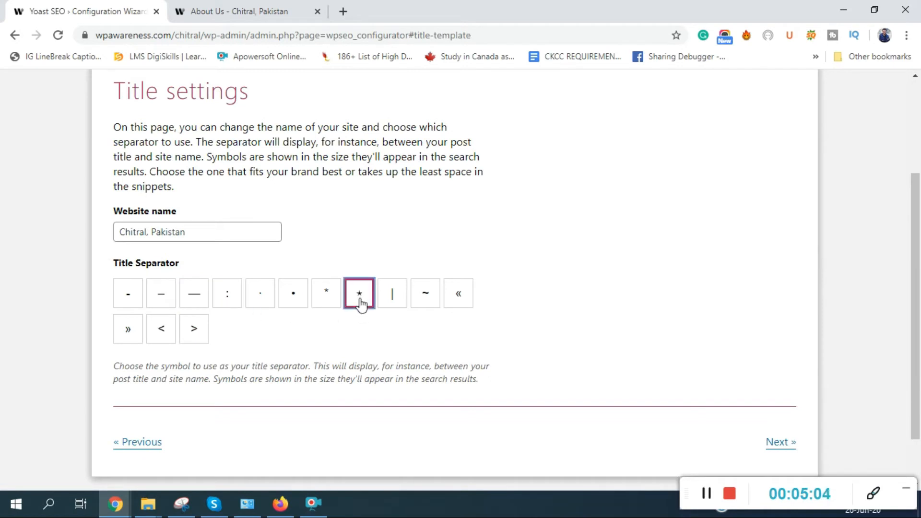
pyautogui.click(126, 298)
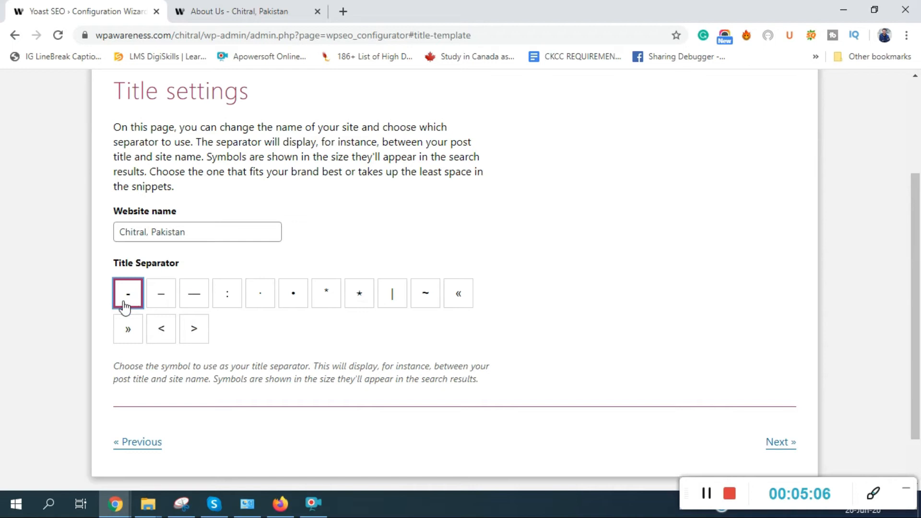
pyautogui.click(784, 448)
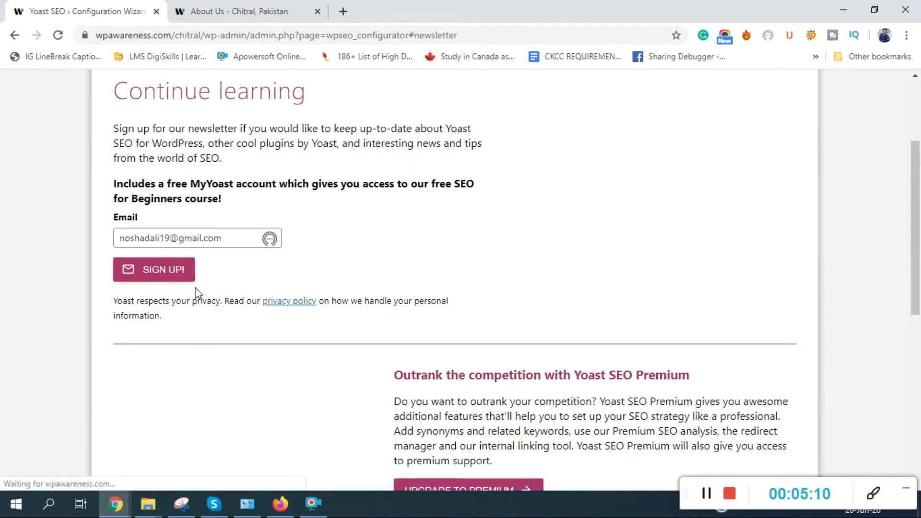
# - Submit the newsletter sign-up with the entered email and advance to the wizard's Success! step
pyautogui.scroll(-8, 204, 229)
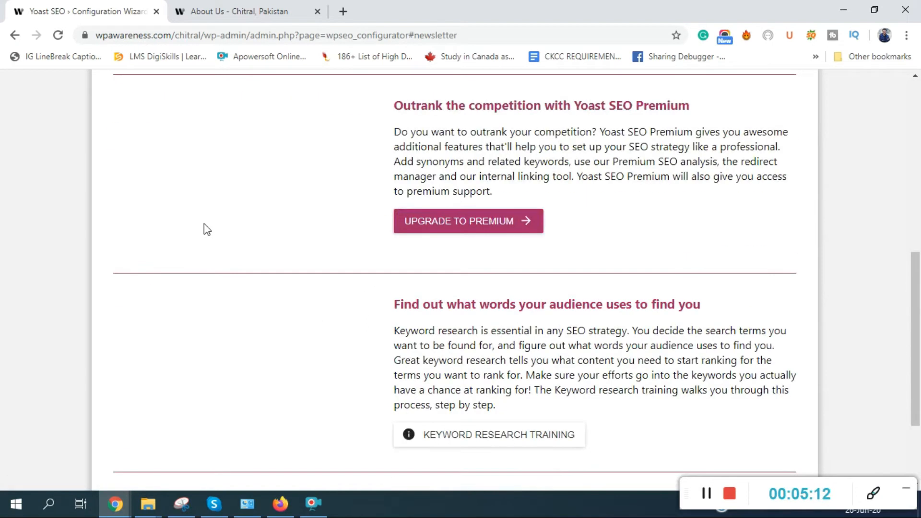
pyautogui.scroll(10, 405, 306)
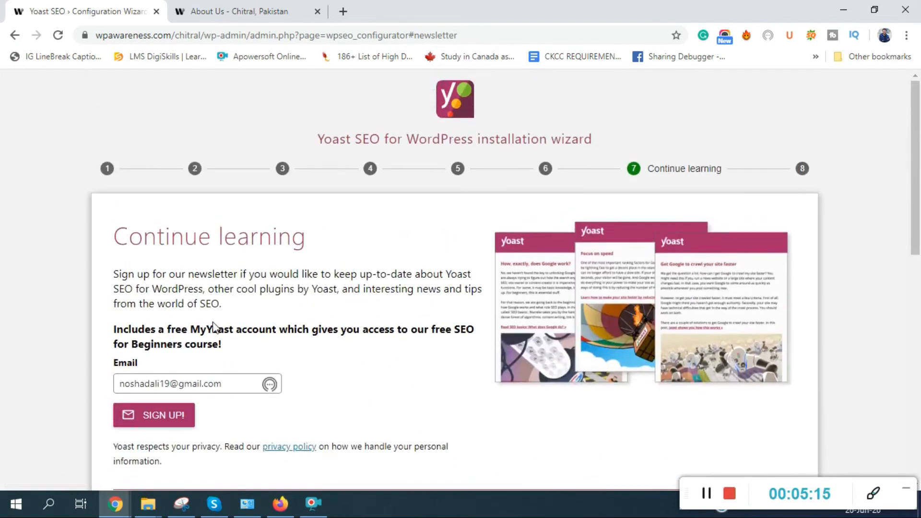
pyautogui.click(167, 414)
pyautogui.scroll(-10, 168, 414)
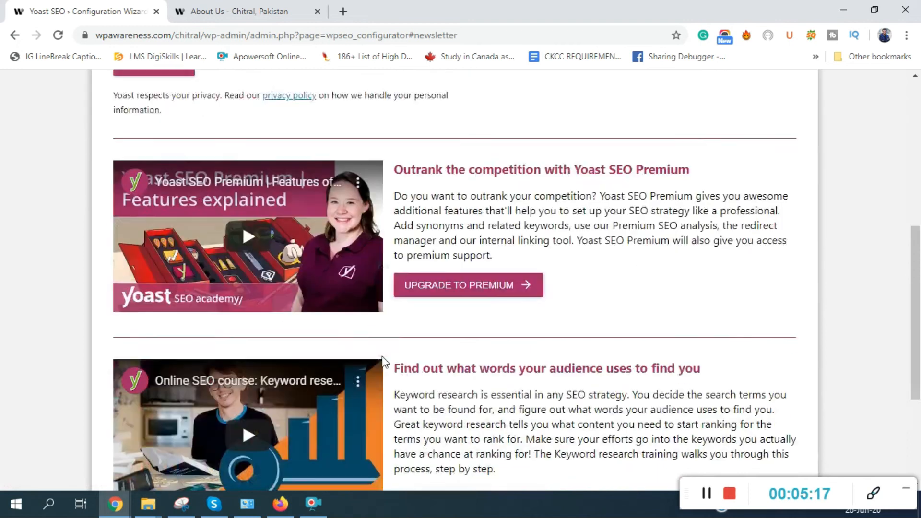
pyautogui.scroll(4, 520, 308)
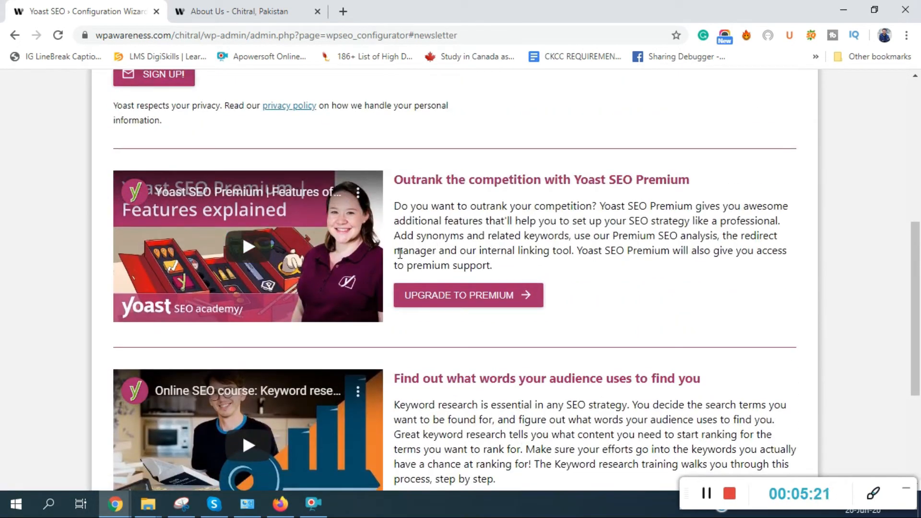
pyautogui.scroll(-4, 400, 253)
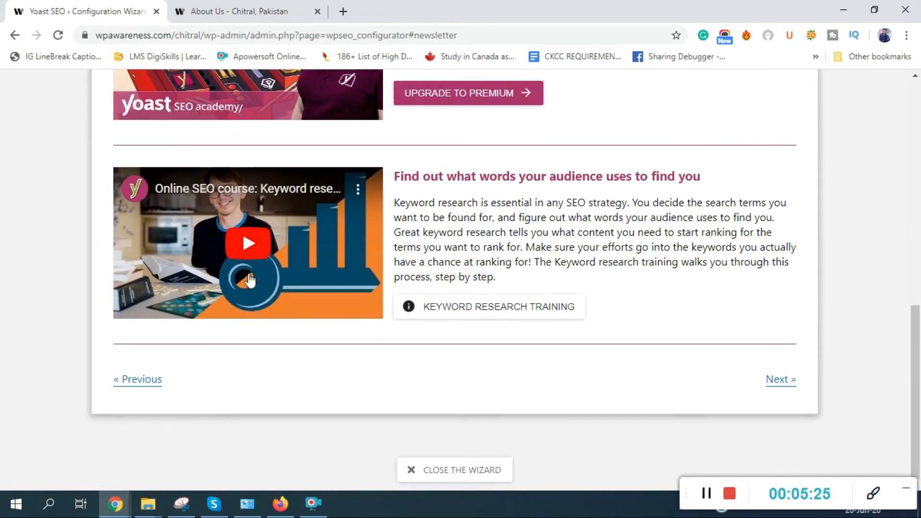
pyautogui.click(787, 379)
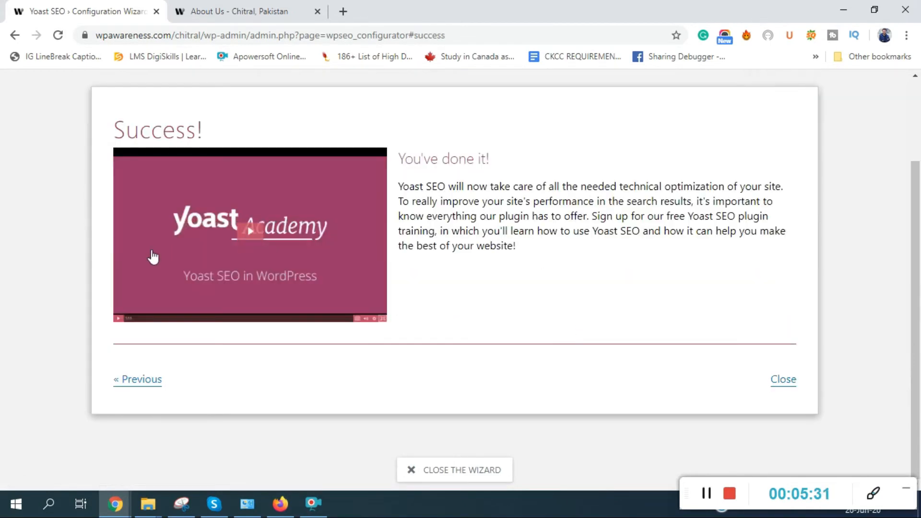
# - Close the finished Yoast wizard to reach the SEO General dashboard showing zero problems
pyautogui.click(785, 391)
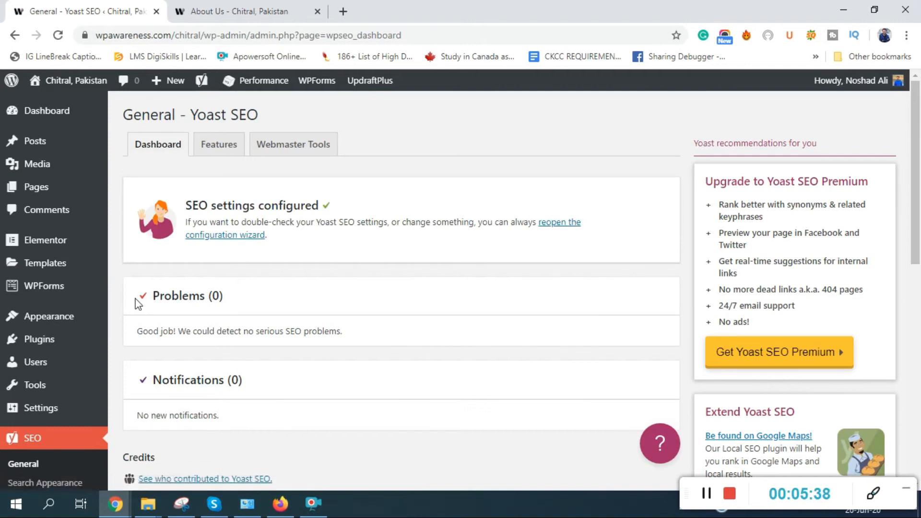
# - Highlight the Problems (0) and Notifications (0) sections on the Yoast SEO dashboard
pyautogui.moveTo(138, 305); pyautogui.dragTo(233, 306)
pyautogui.moveTo(337, 332); pyautogui.dragTo(147, 335)
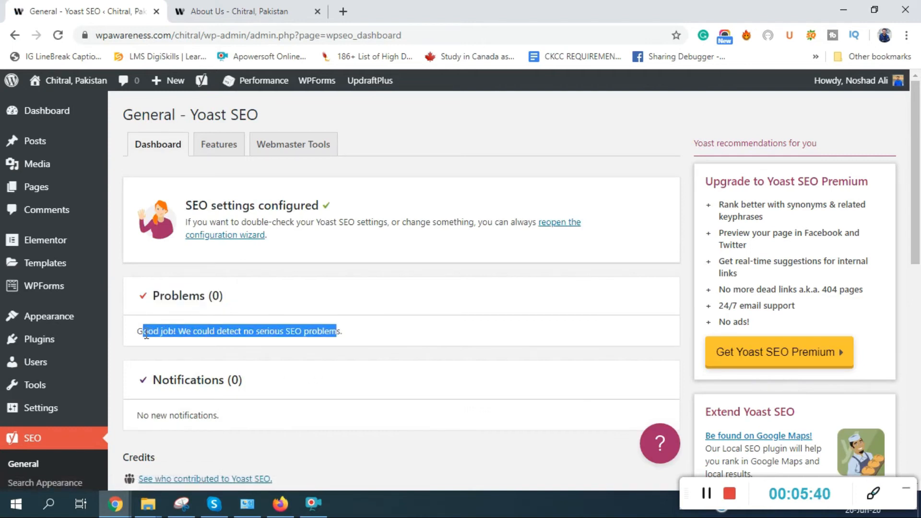
pyautogui.moveTo(254, 381); pyautogui.dragTo(148, 380)
pyautogui.moveTo(247, 422); pyautogui.dragTo(151, 416)
# - Point out the Upgrade to Yoast SEO Premium section, then bring up the Features on/off settings
pyautogui.scroll(-7, 192, 411)
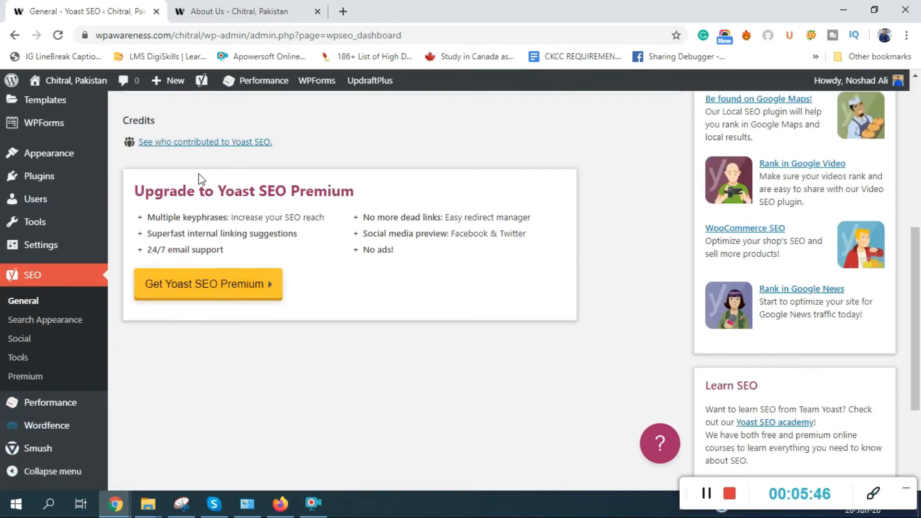
pyautogui.moveTo(136, 191); pyautogui.dragTo(373, 191)
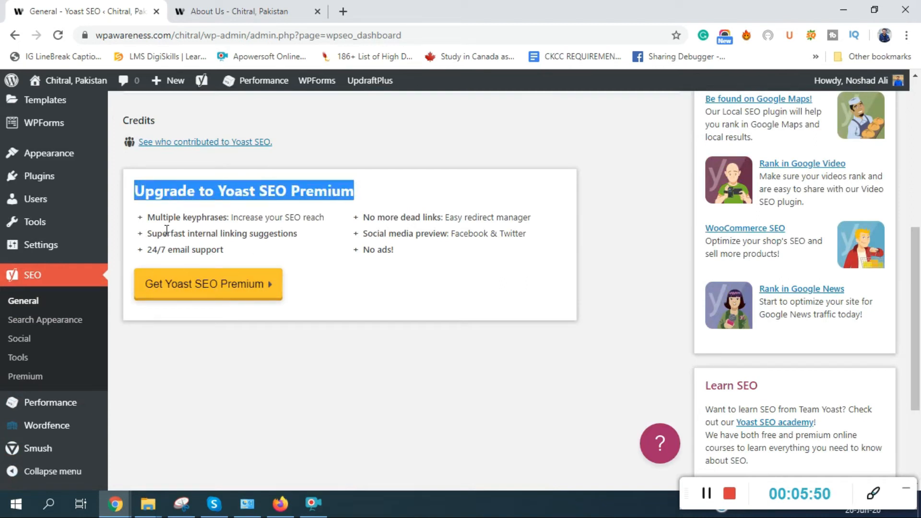
pyautogui.scroll(10, 297, 257)
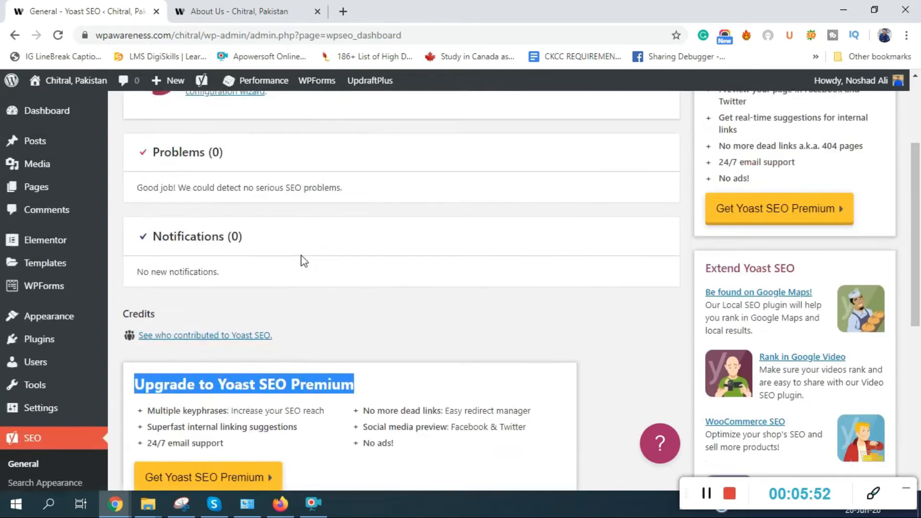
pyautogui.click(224, 144)
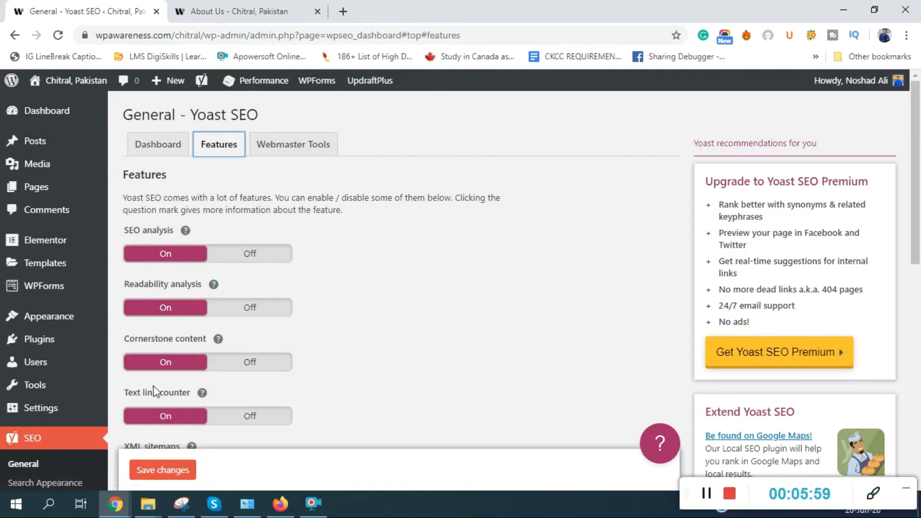
# - Save the Yoast feature settings with SEO analysis, readability, cornerstone and link counter On
pyautogui.scroll(-4, 163, 364)
pyautogui.scroll(-3, 174, 233)
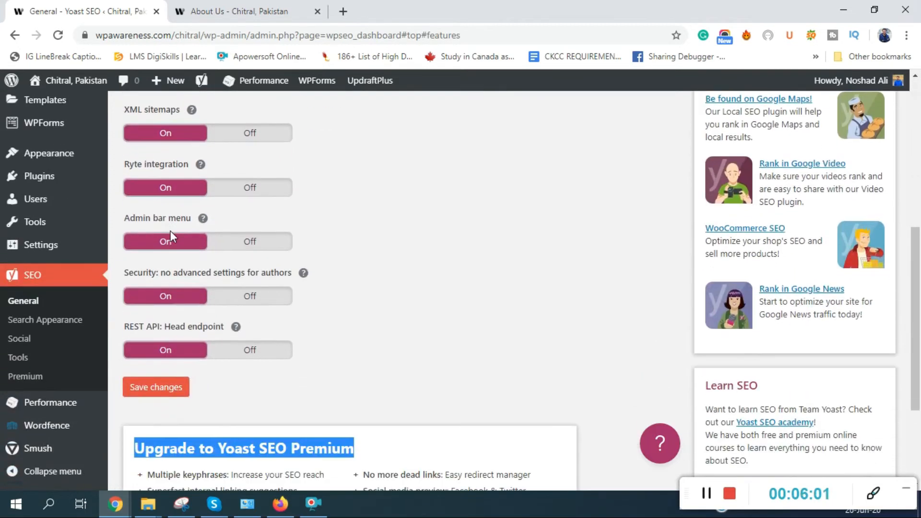
pyautogui.scroll(-3, 171, 231)
pyautogui.click(171, 232)
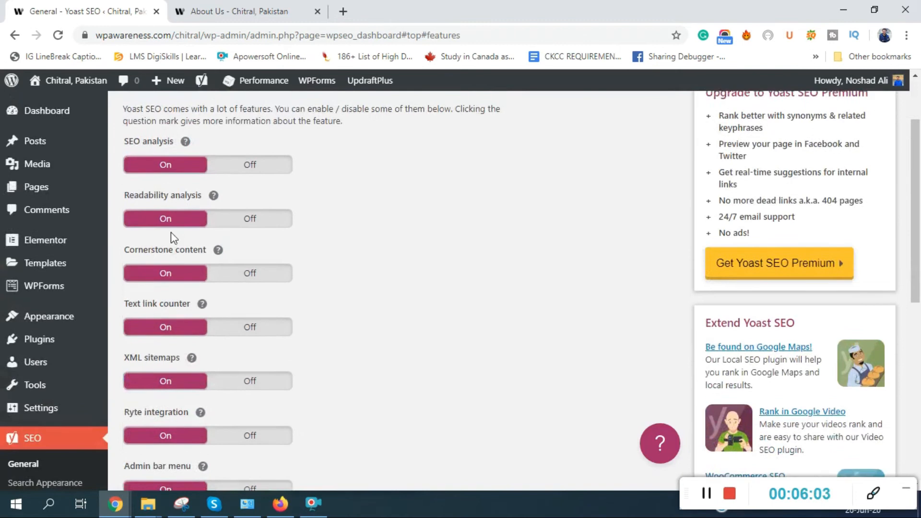
# - Review the empty Webmaster Tools verification codes, then return to the Yoast Dashboard view
pyautogui.click(298, 150)
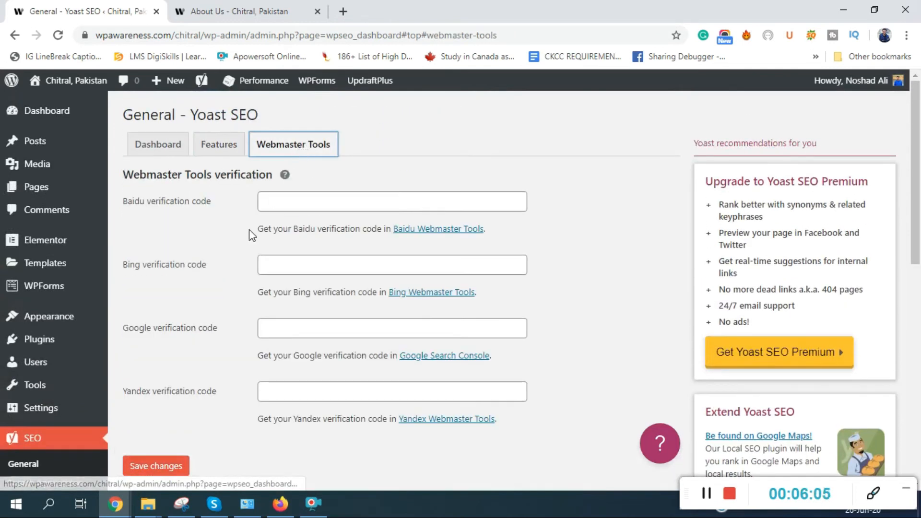
pyautogui.scroll(-4, 251, 232)
pyautogui.scroll(4, 249, 238)
pyautogui.scroll(-5, 250, 238)
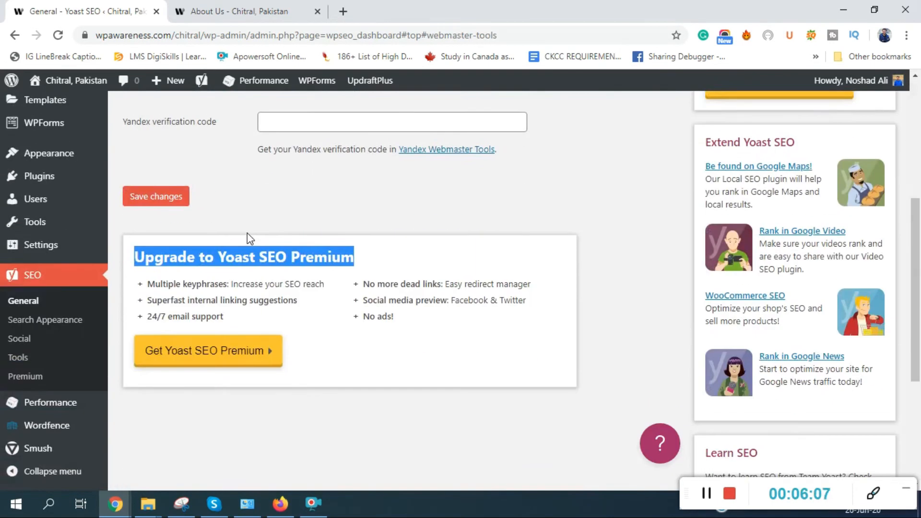
pyautogui.scroll(3, 250, 238)
pyautogui.scroll(3, 246, 237)
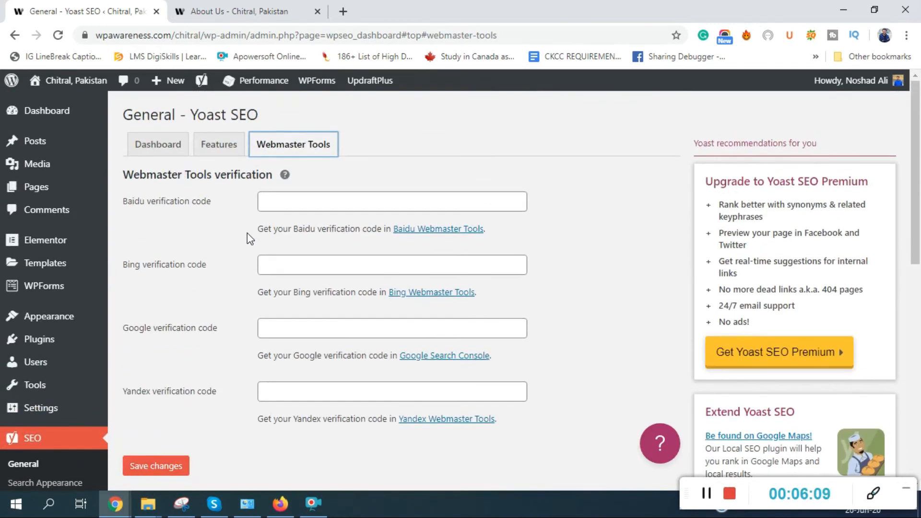
pyautogui.click(143, 154)
pyautogui.scroll(-3, 138, 191)
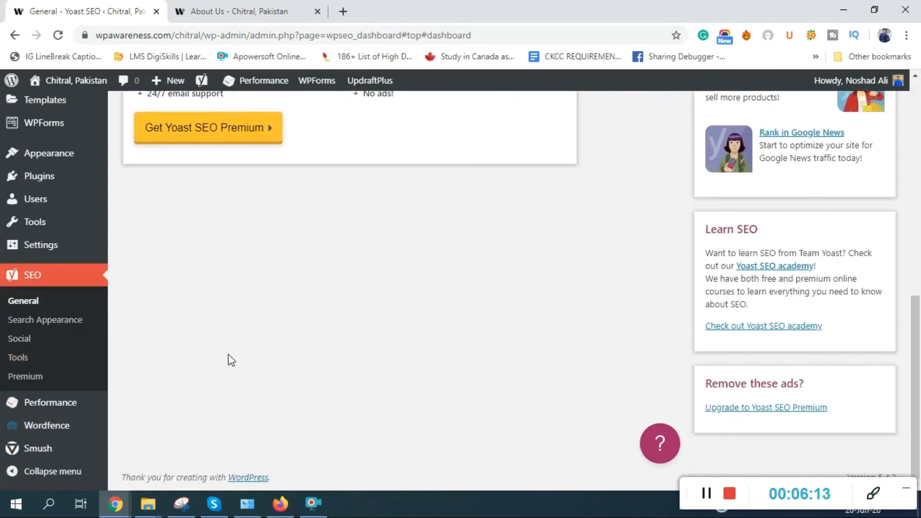
# - Open Performance to view the W3 Total Cache dashboard in community mode with no CDN
pyautogui.click(72, 405)
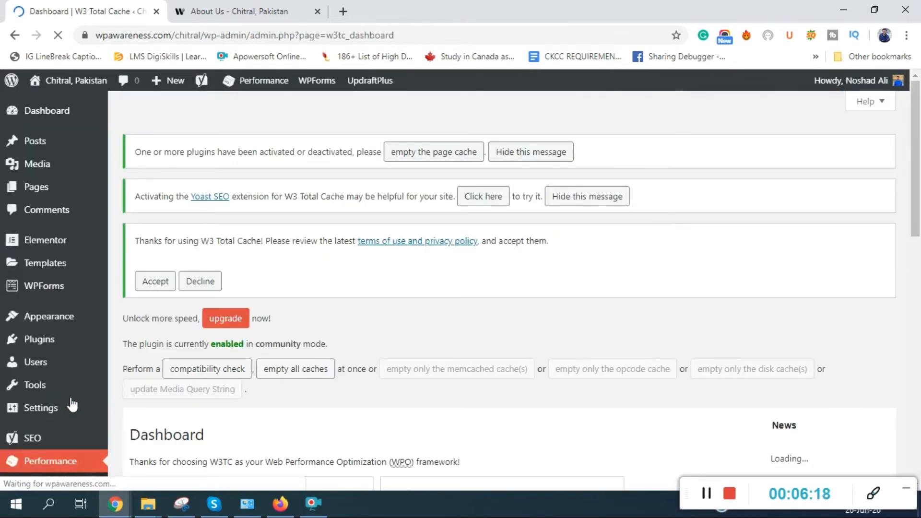
pyautogui.scroll(-5, 197, 355)
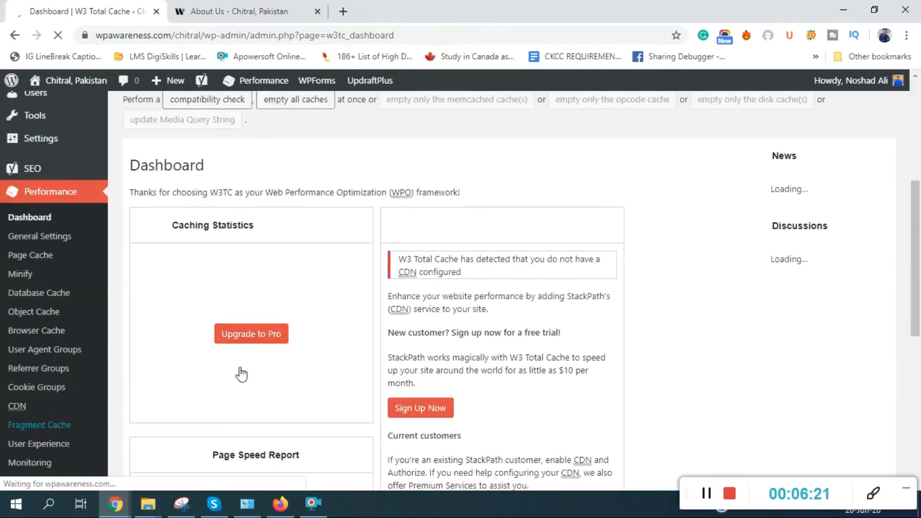
pyautogui.scroll(-6, 312, 316)
pyautogui.scroll(-1, 307, 320)
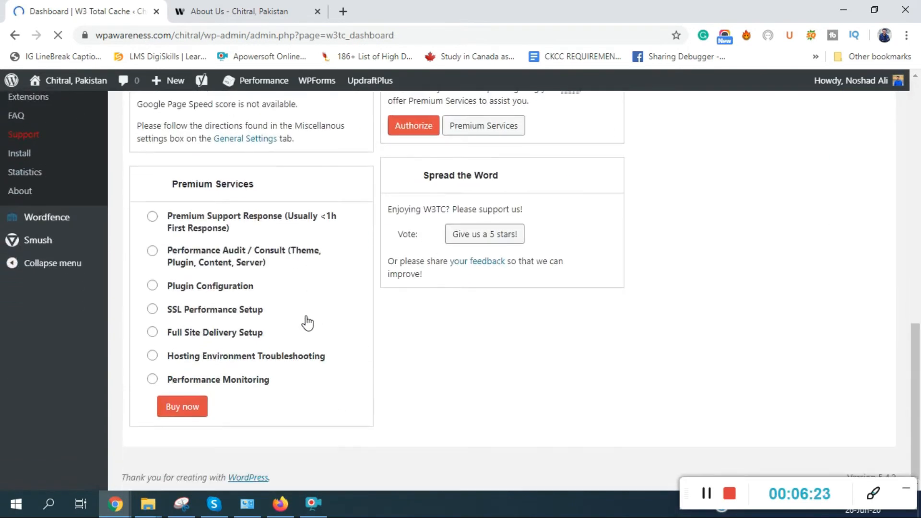
pyautogui.scroll(6, 163, 293)
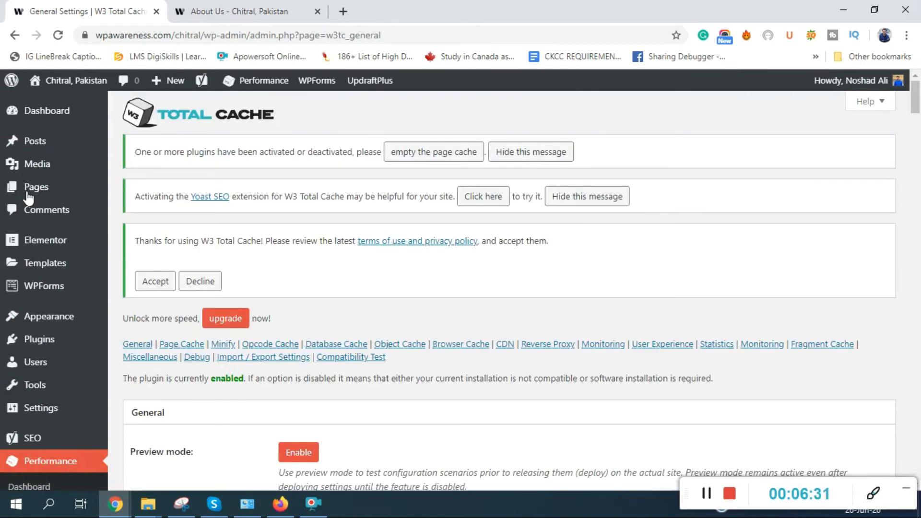
# - Scroll General Settings past the enabled Page Cache (Opcode: APC / APCu) down to Minify
pyautogui.scroll(-5, 504, 304)
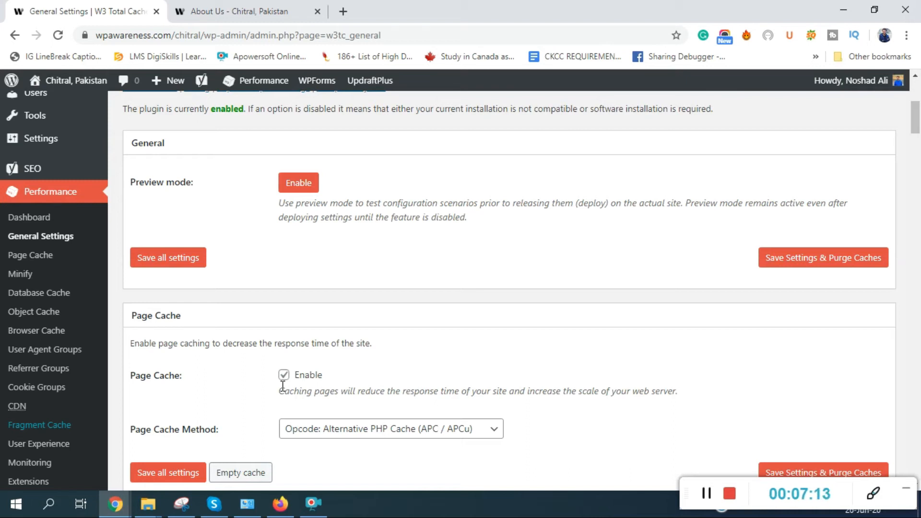
pyautogui.scroll(-5, 287, 379)
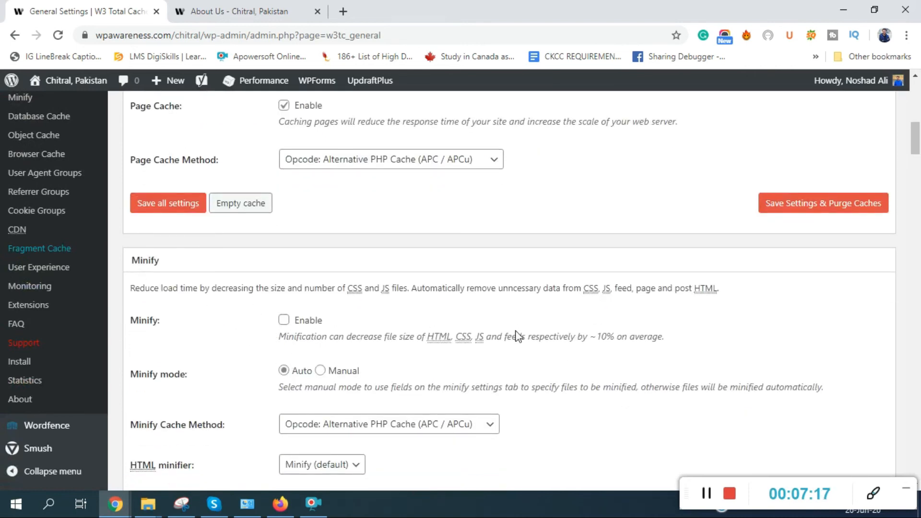
# - Enable Minify in Auto mode with APC/APCu, accepting the risk warning
pyautogui.click(283, 320)
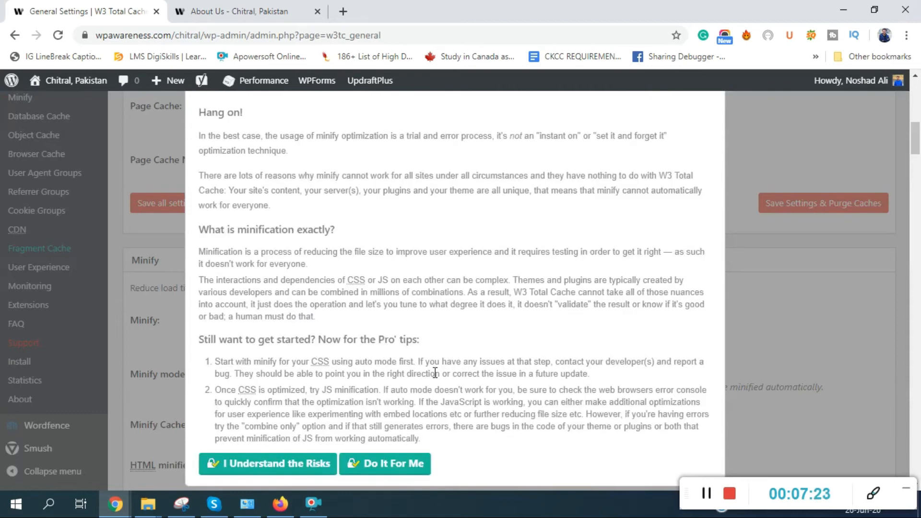
pyautogui.click(320, 465)
pyautogui.scroll(-3, 336, 365)
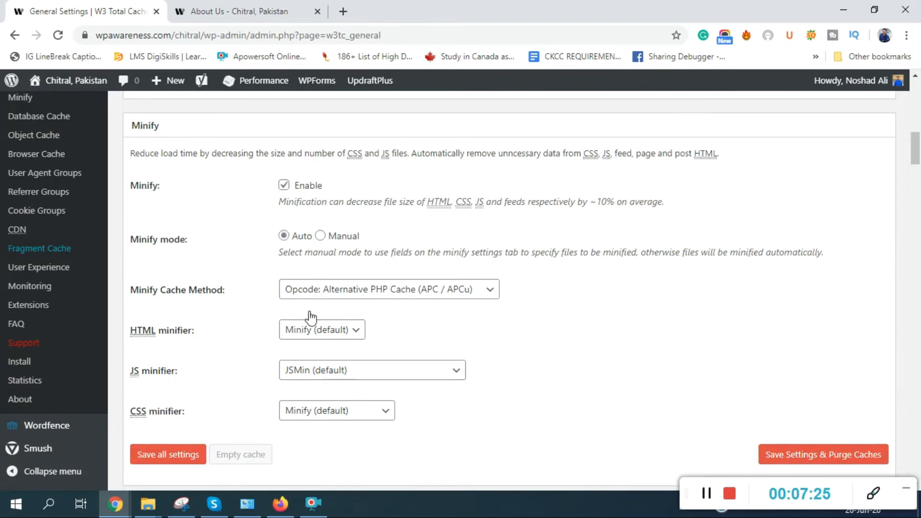
pyautogui.scroll(-7, 254, 288)
# - Turn on Lazy Loading for offscreen images under User Experience
pyautogui.scroll(-10, 238, 335)
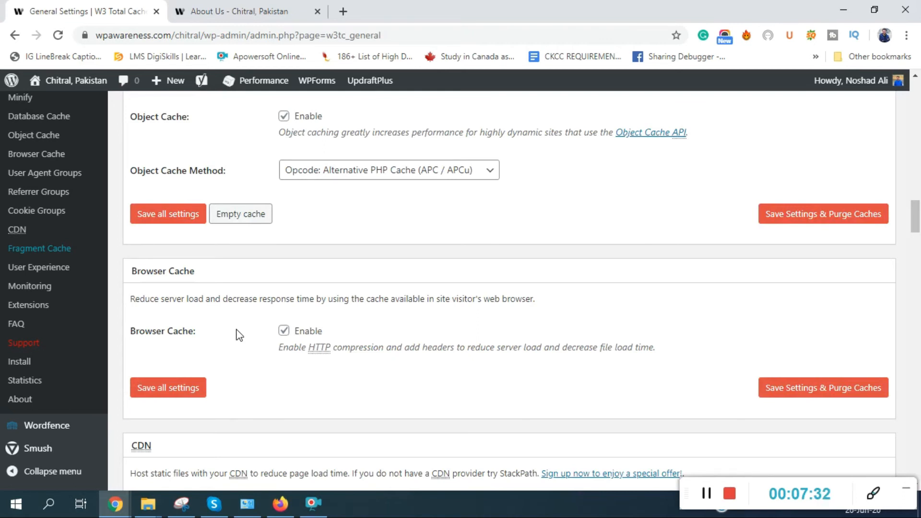
pyautogui.scroll(-15, 302, 335)
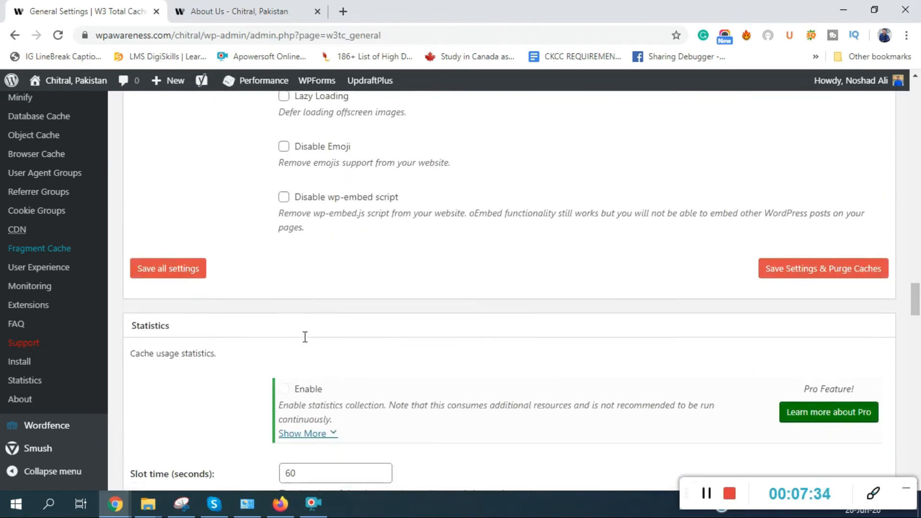
pyautogui.scroll(-15, 315, 360)
pyautogui.scroll(10, 321, 374)
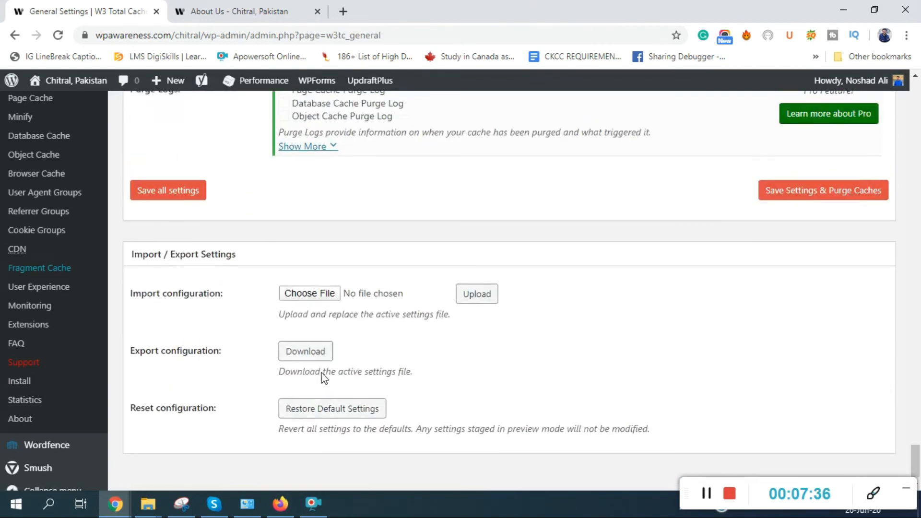
pyautogui.scroll(-9, 325, 379)
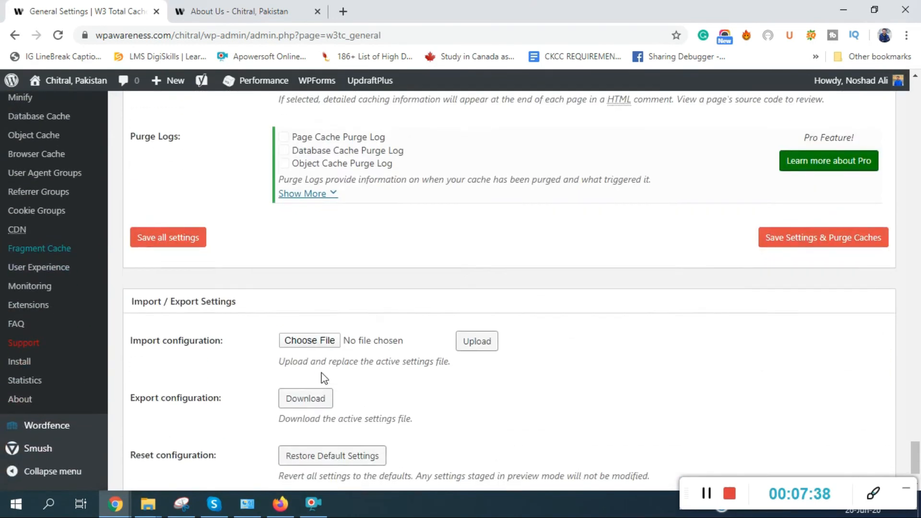
pyautogui.scroll(12, 325, 380)
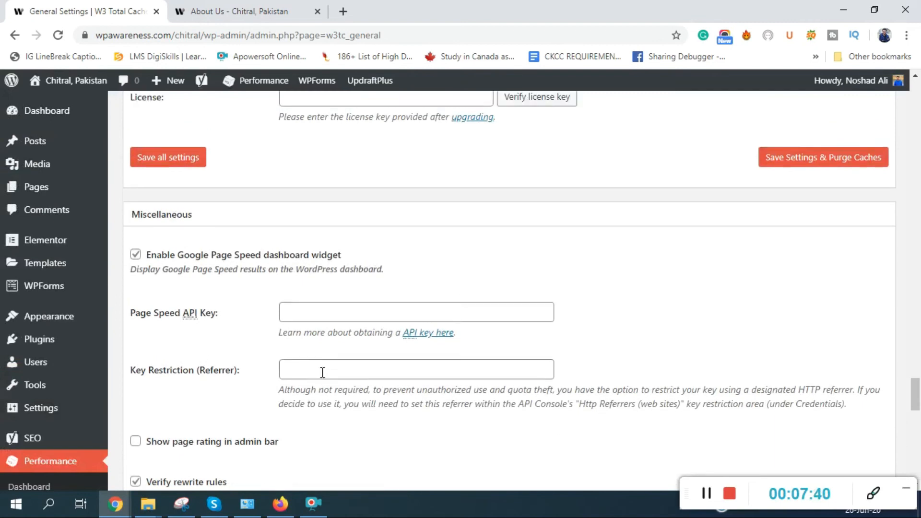
pyautogui.scroll(-4, 325, 379)
pyautogui.scroll(15, 323, 377)
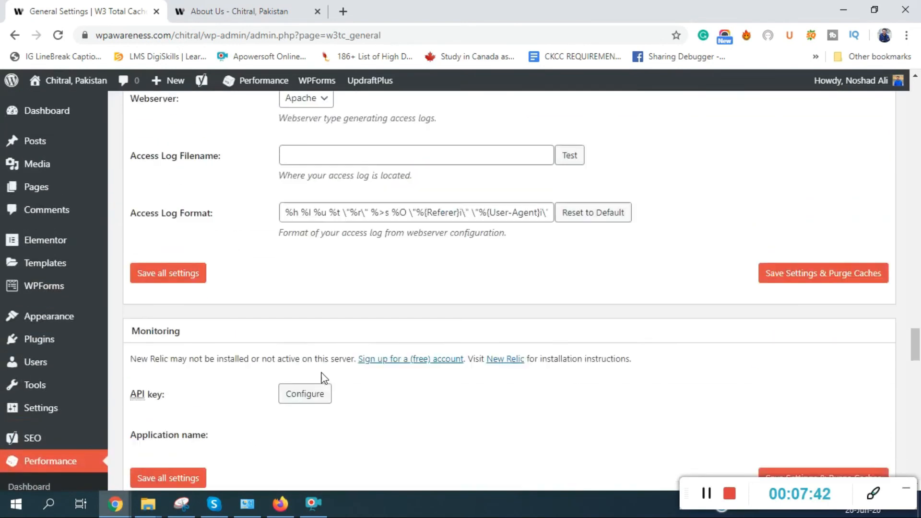
pyautogui.scroll(10, 324, 379)
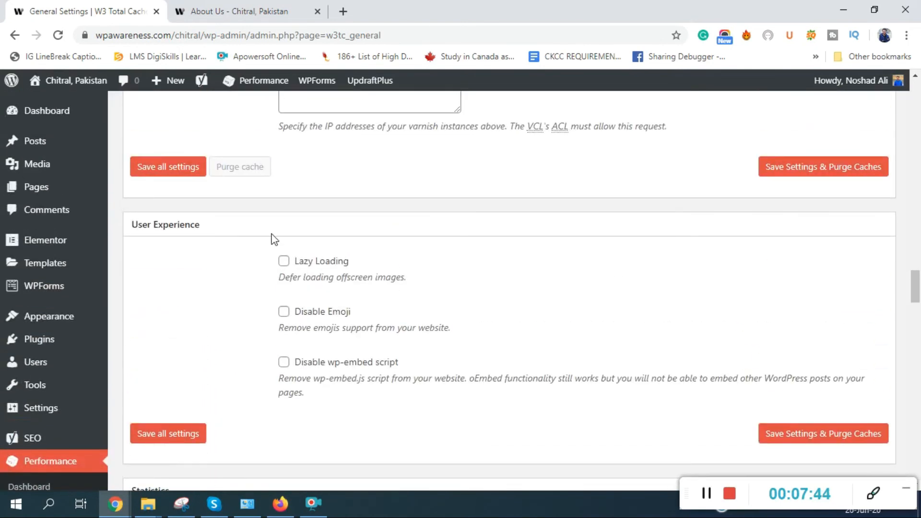
pyautogui.click(284, 261)
# - Save the W3 Total Cache general settings and purge all caches
pyautogui.scroll(-9, 607, 306)
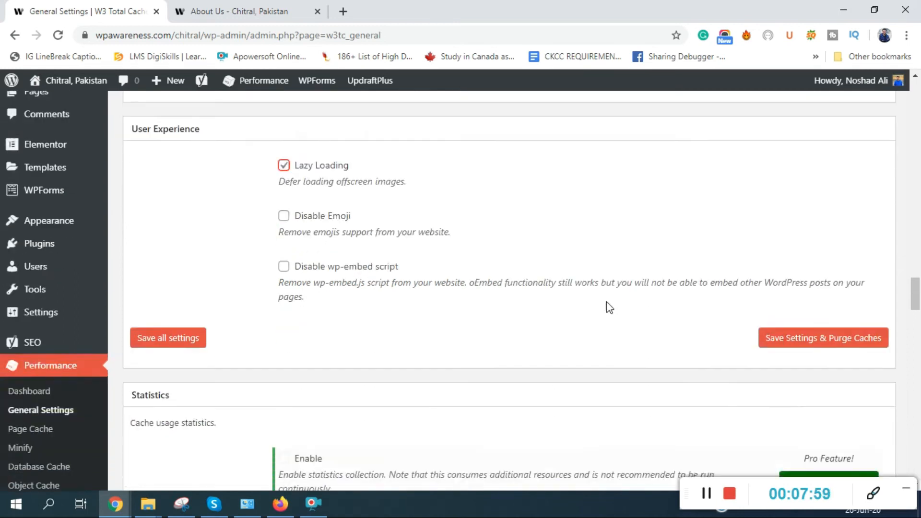
pyautogui.scroll(8, 608, 302)
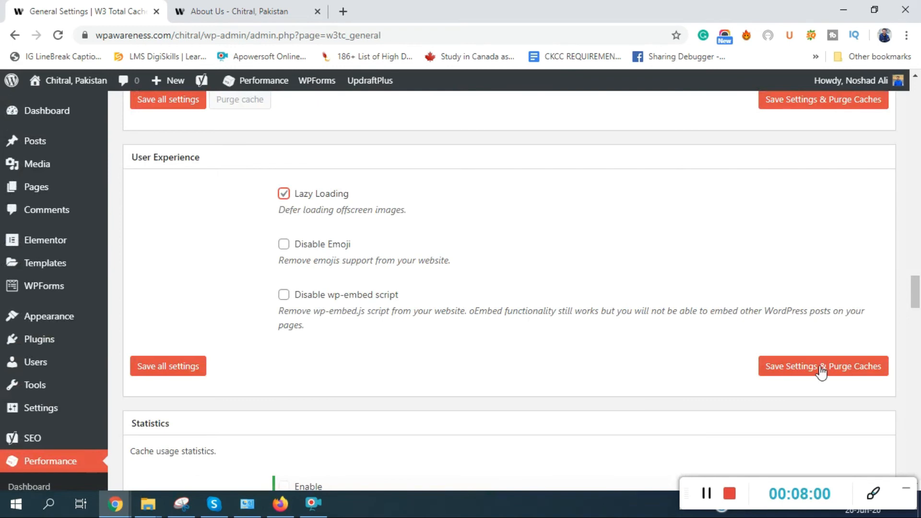
pyautogui.click(801, 371)
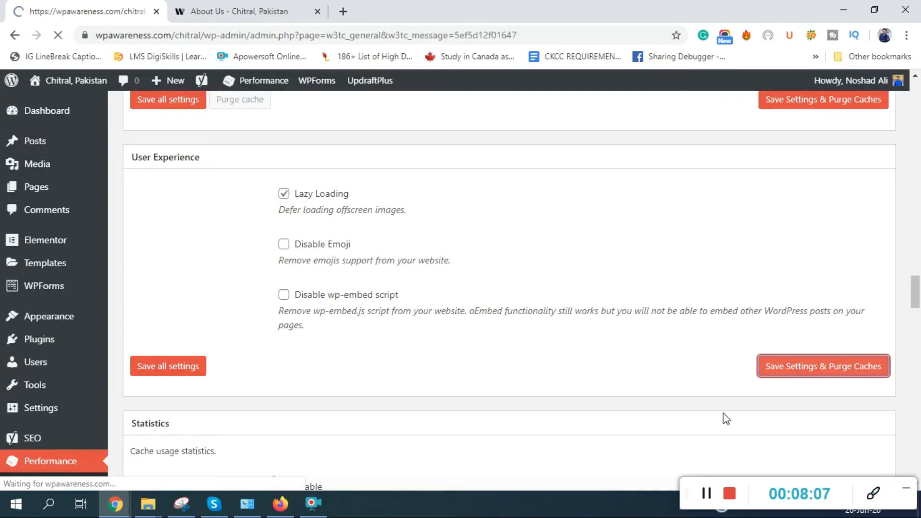
pyautogui.scroll(-12, 231, 312)
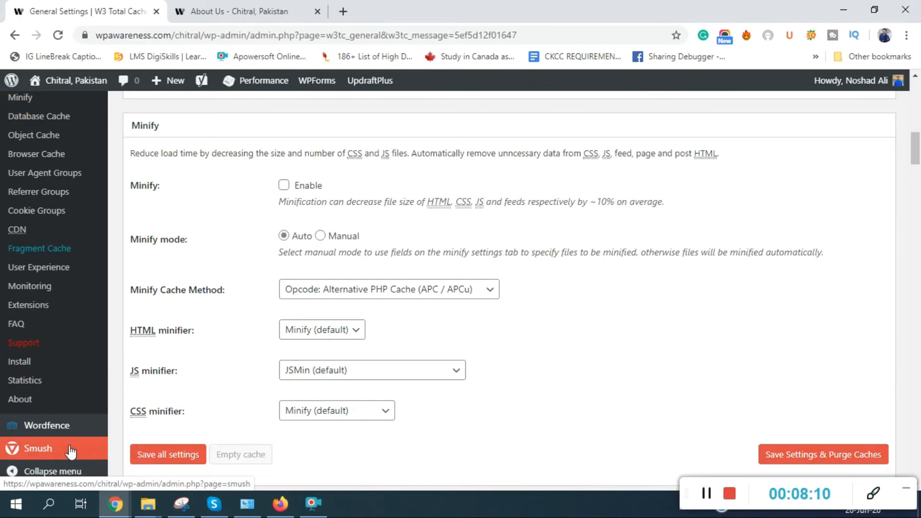
# - Open the Wordfence dashboard, which reports the installation as incomplete
pyautogui.click(51, 428)
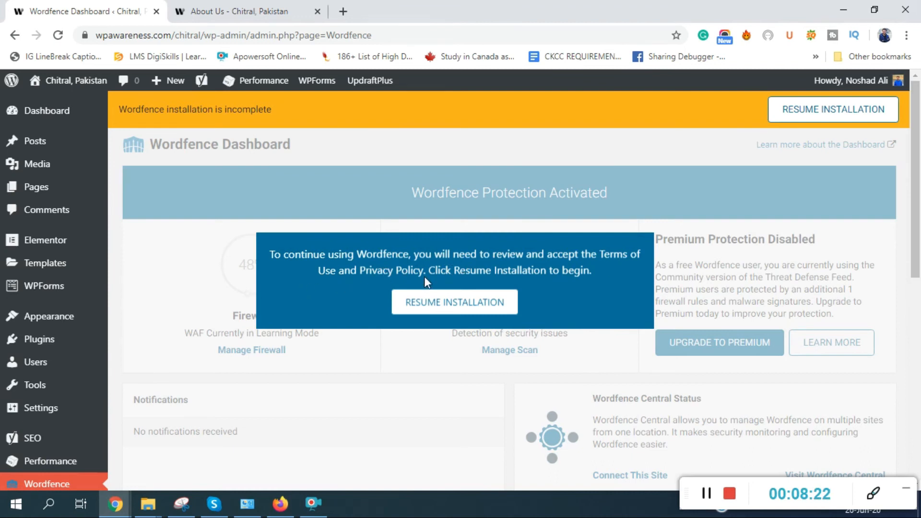
# - Resume the Wordfence installation, enter the security-alert e-mail address and accept the terms
pyautogui.click(502, 299)
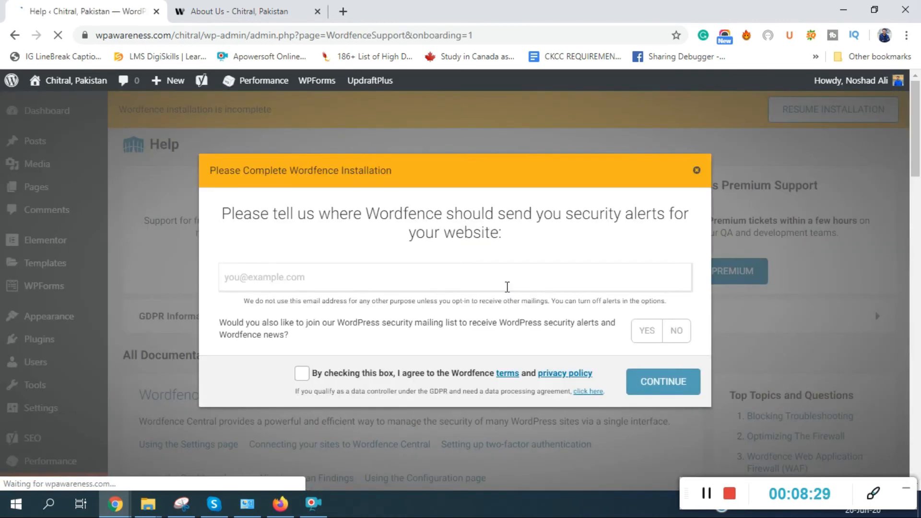
pyautogui.write('nos')
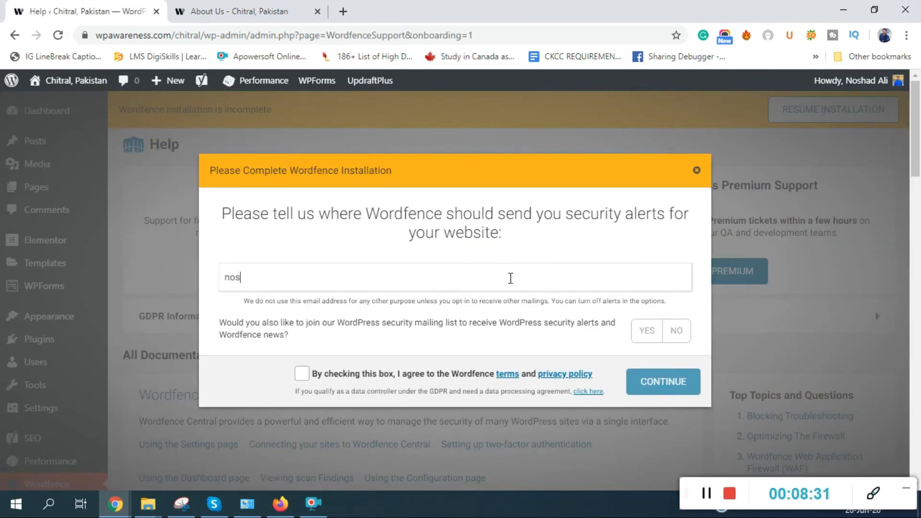
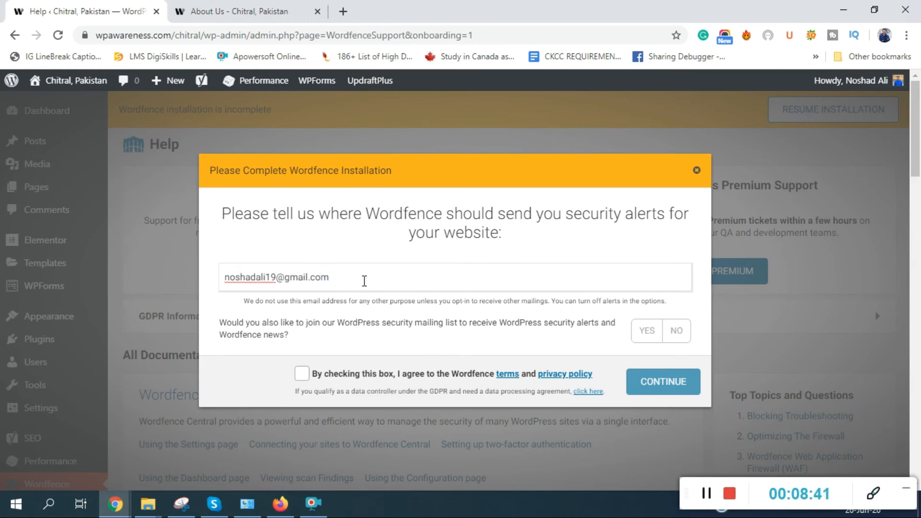
pyautogui.click(302, 374)
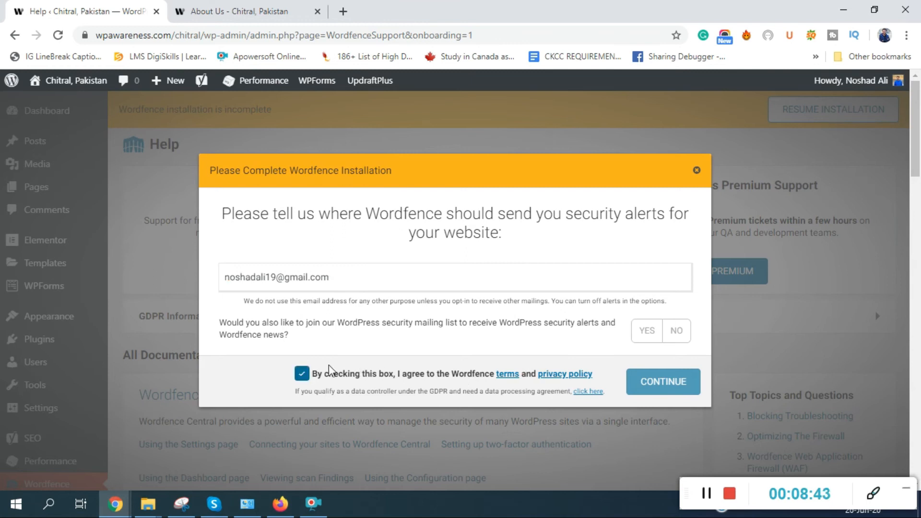
# - Join the Wordfence mailing list and decline the premium licence key
pyautogui.click(638, 336)
pyautogui.click(663, 395)
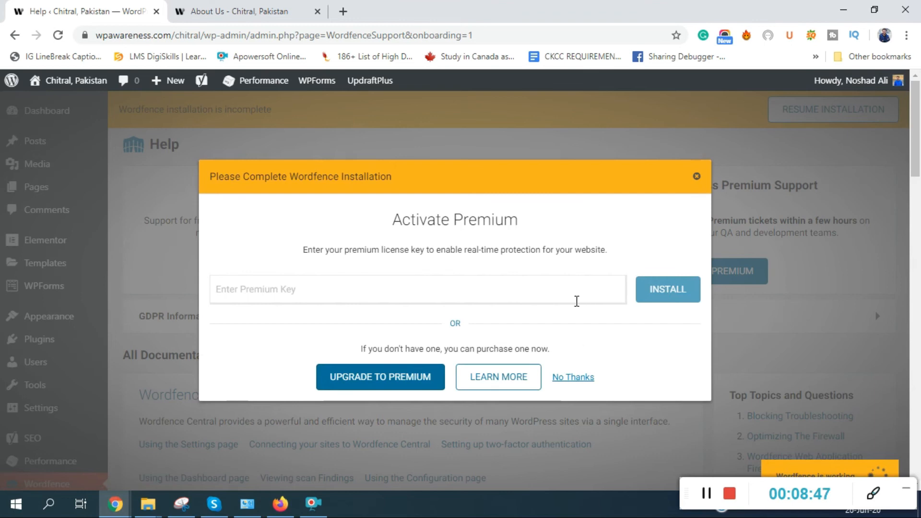
pyautogui.click(572, 378)
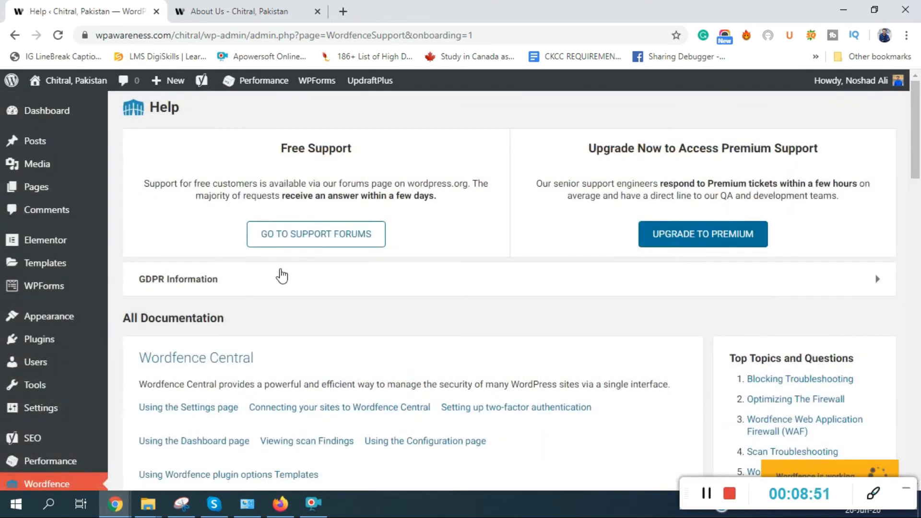
# - Leave the Wordfence Help page for the Smush Dashboard with 0 images smushed and its setup welcome
pyautogui.moveTo(282, 153); pyautogui.dragTo(345, 165)
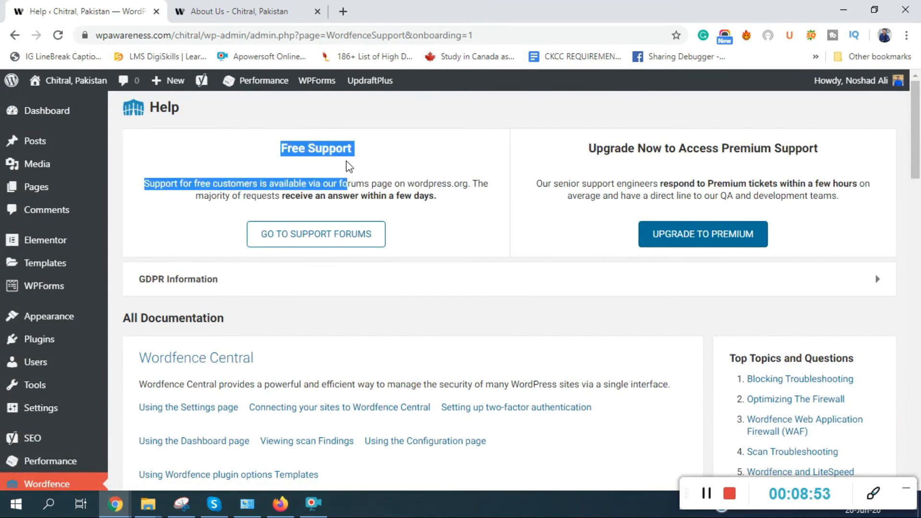
pyautogui.scroll(-8, 412, 247)
pyautogui.scroll(-5, 398, 293)
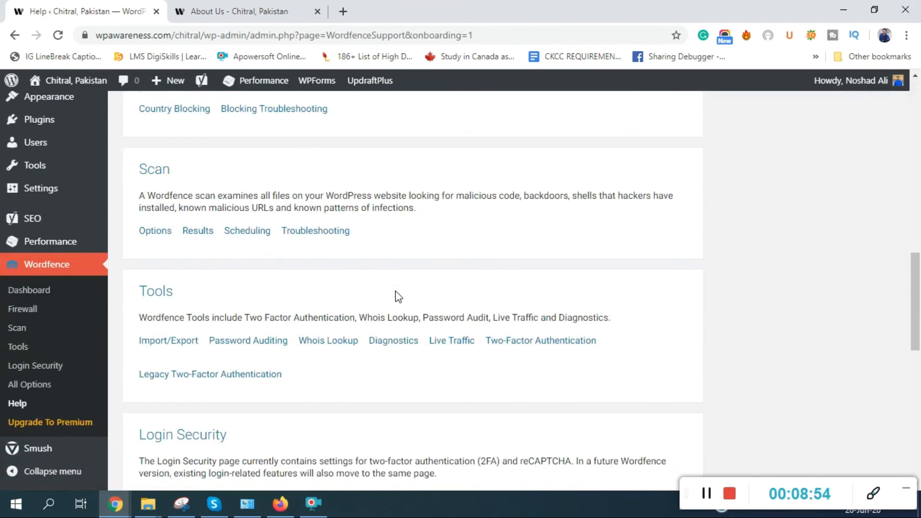
pyautogui.scroll(10, 396, 293)
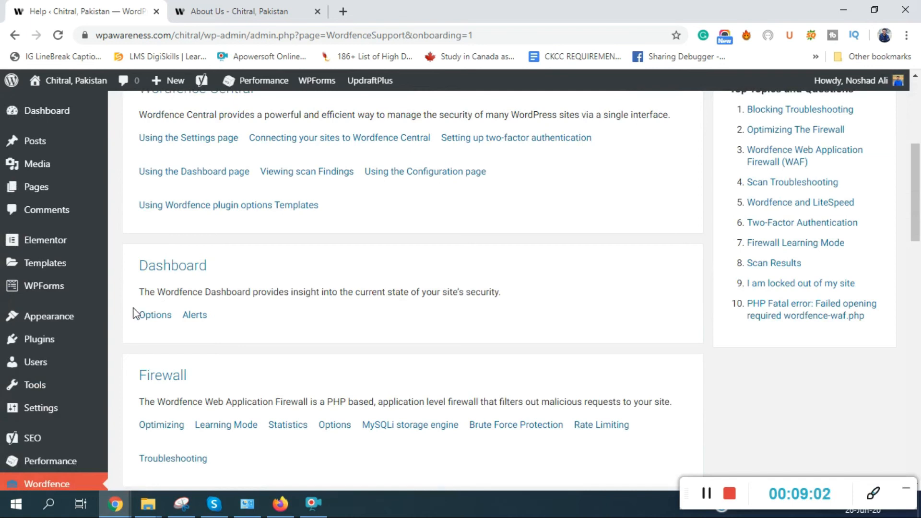
pyautogui.scroll(-10, 135, 314)
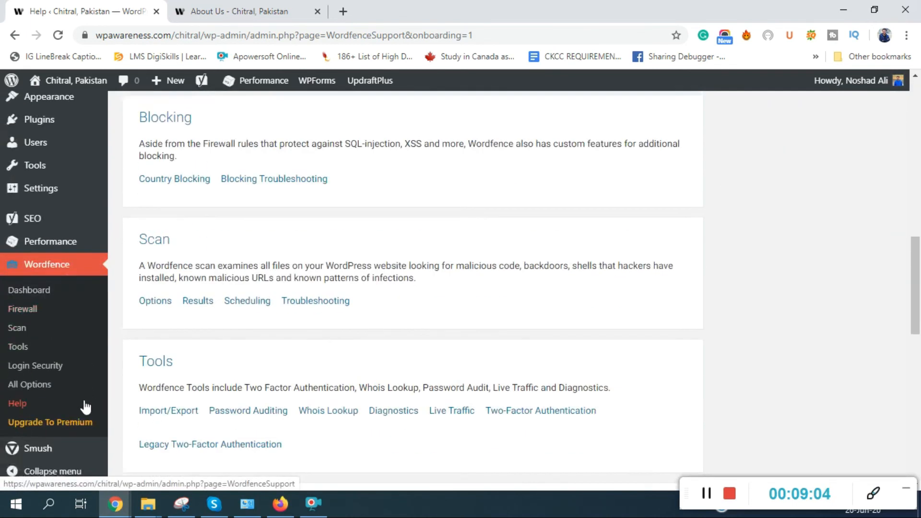
pyautogui.click(31, 451)
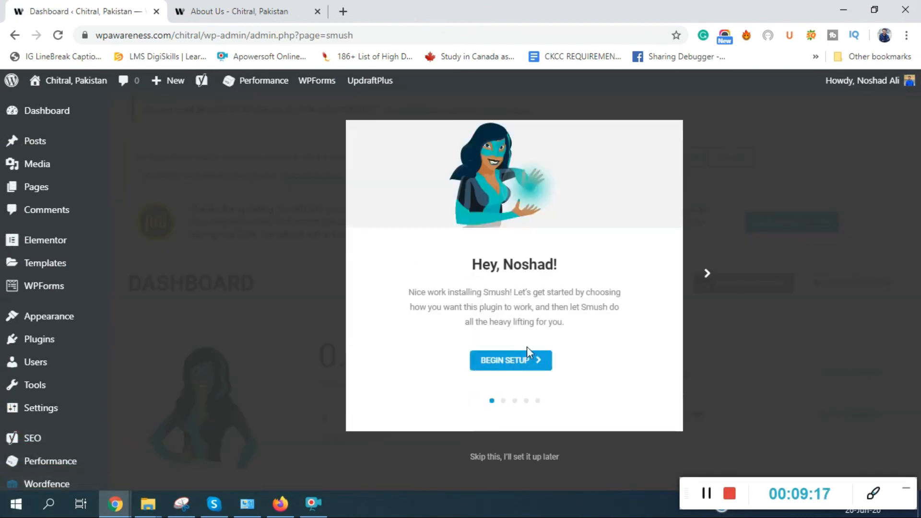
# - Run the Smush setup wizard, keeping automatic compression and EXIF metadata stripping on, skipping Lazy Load
pyautogui.click(527, 358)
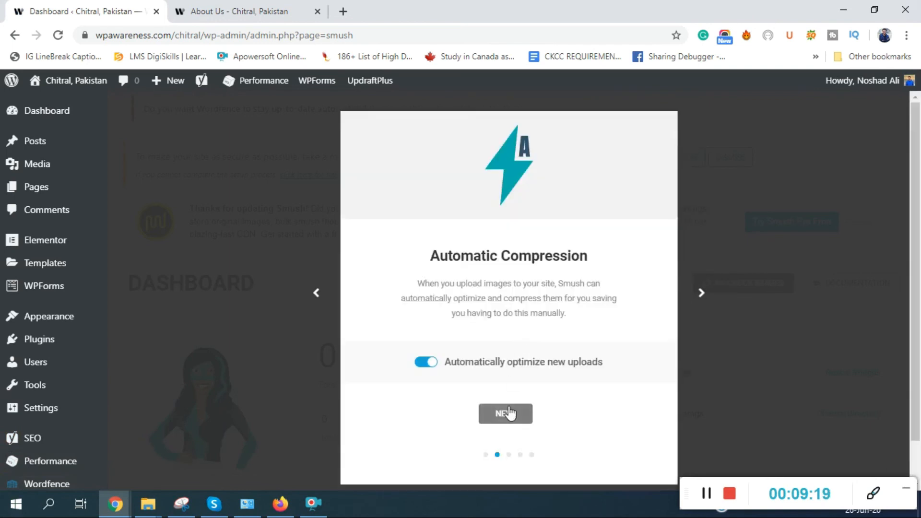
pyautogui.click(508, 413)
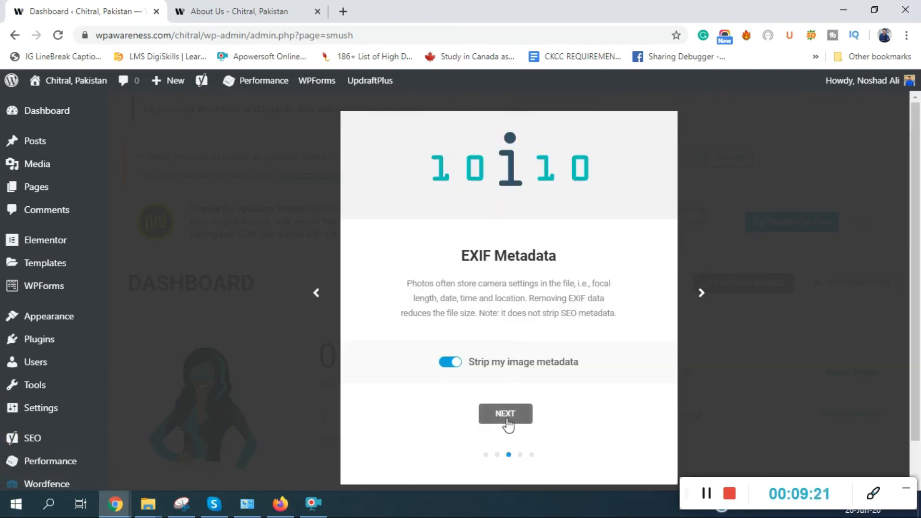
pyautogui.click(507, 419)
pyautogui.click(514, 349)
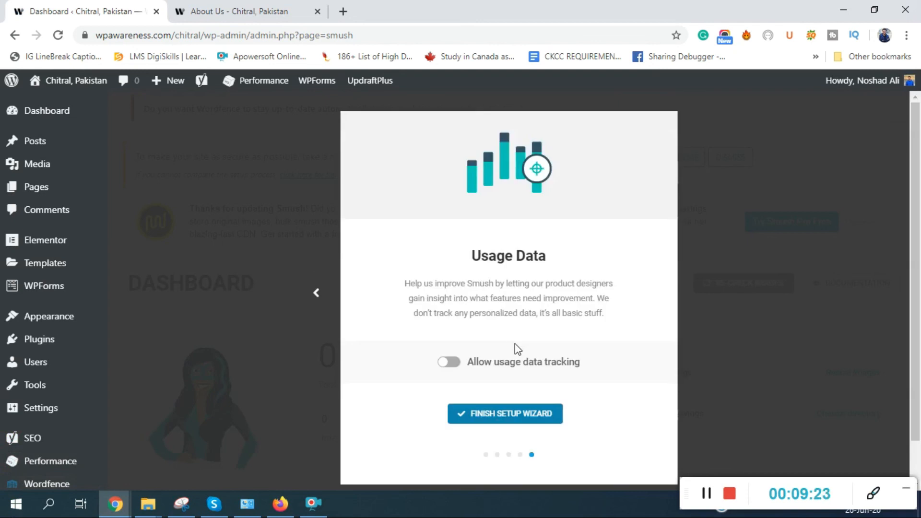
pyautogui.click(508, 416)
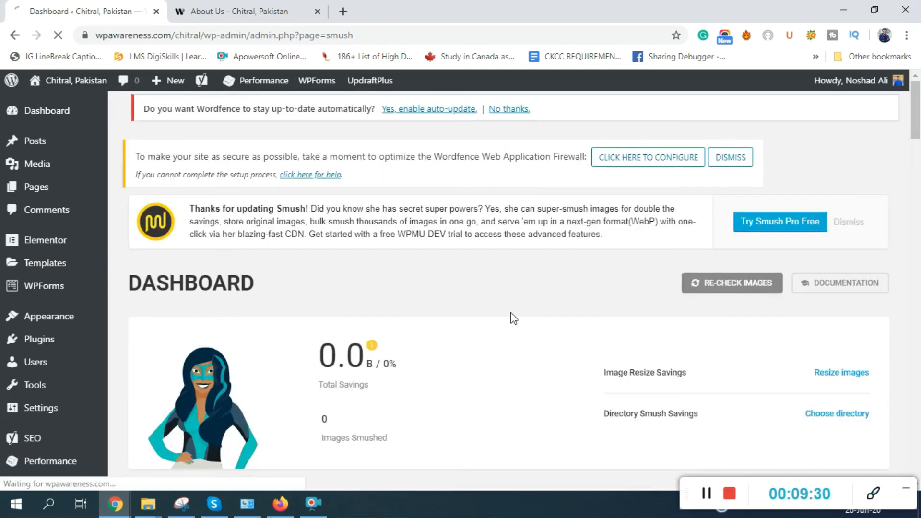
# - Launch Bulk Smush on the 4 pending images and watch the first one complete (25%)
pyautogui.scroll(-5, 510, 331)
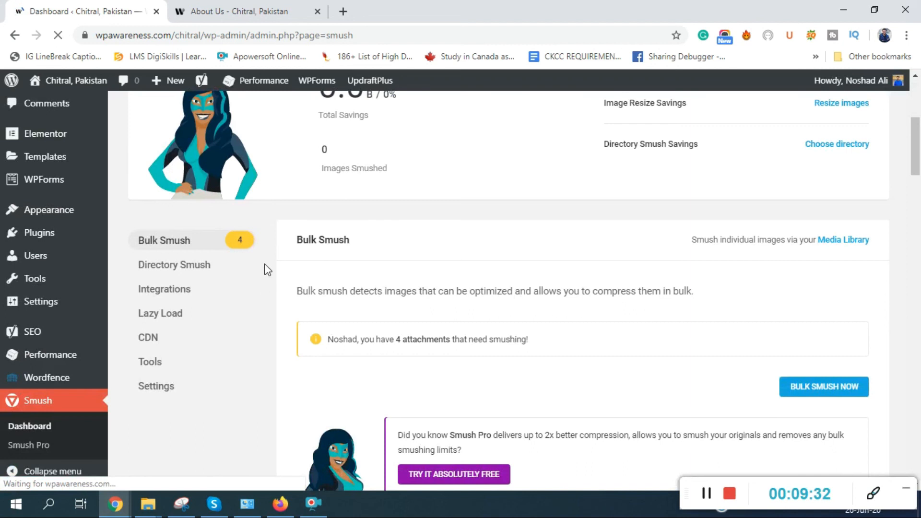
pyautogui.scroll(1, 263, 269)
pyautogui.scroll(-1, 322, 306)
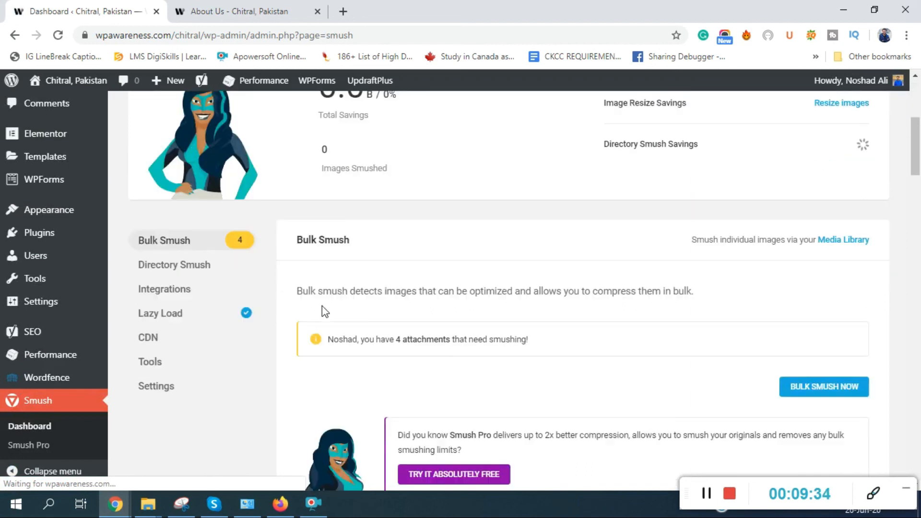
pyautogui.click(817, 388)
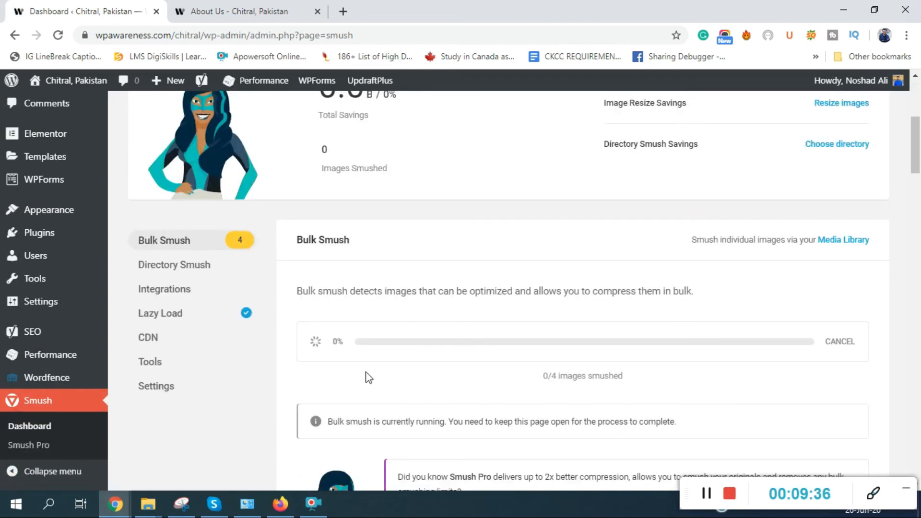
pyautogui.scroll(-1, 591, 353)
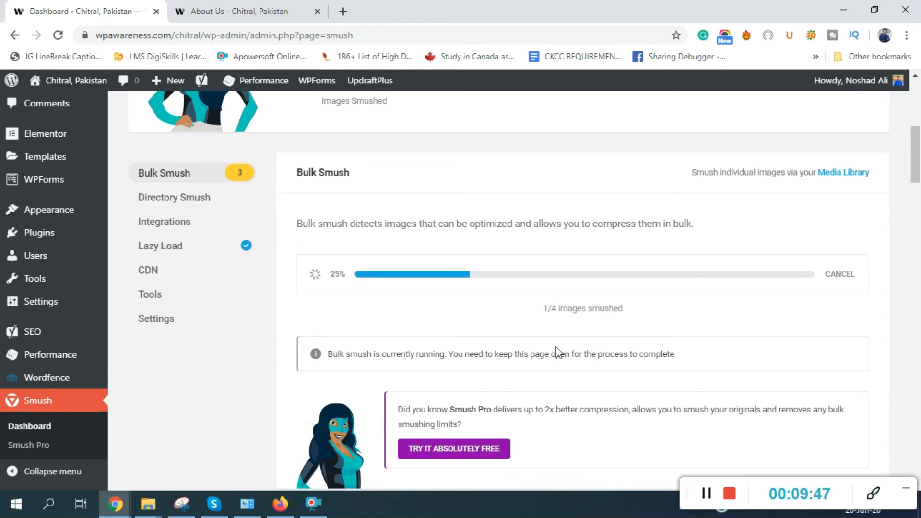
pyautogui.scroll(7, 86, 342)
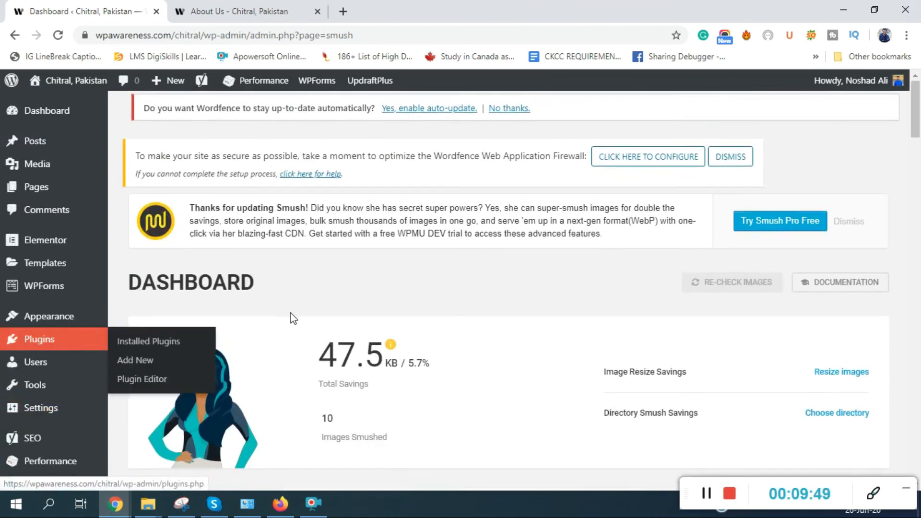
pyautogui.scroll(-8, 290, 313)
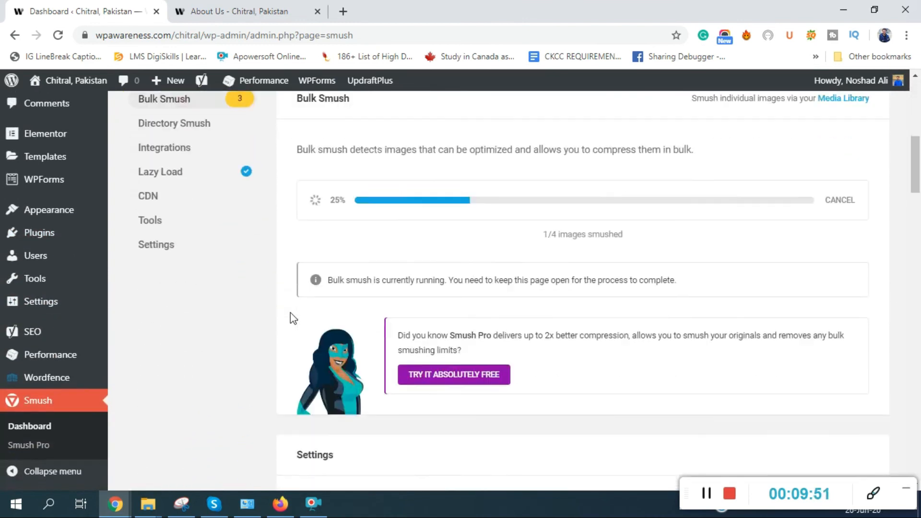
pyautogui.scroll(-10, 290, 313)
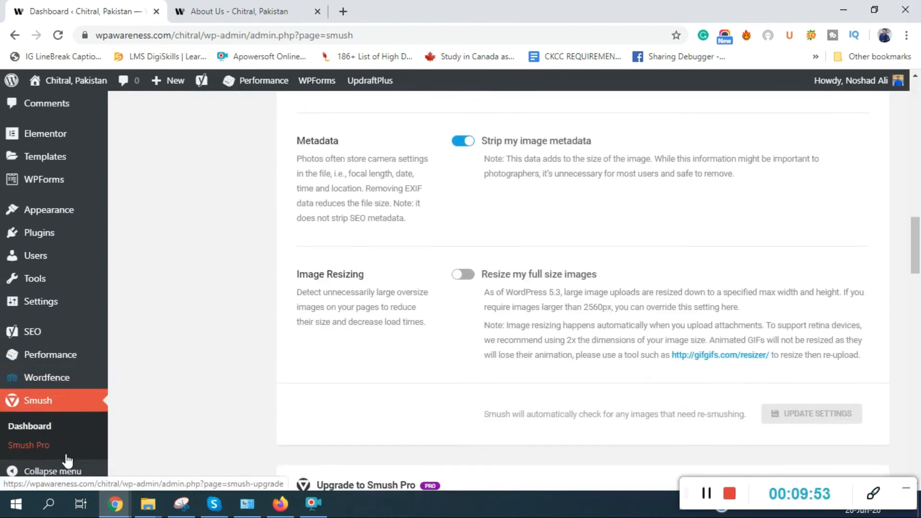
pyautogui.scroll(4, 67, 461)
pyautogui.scroll(5, 196, 350)
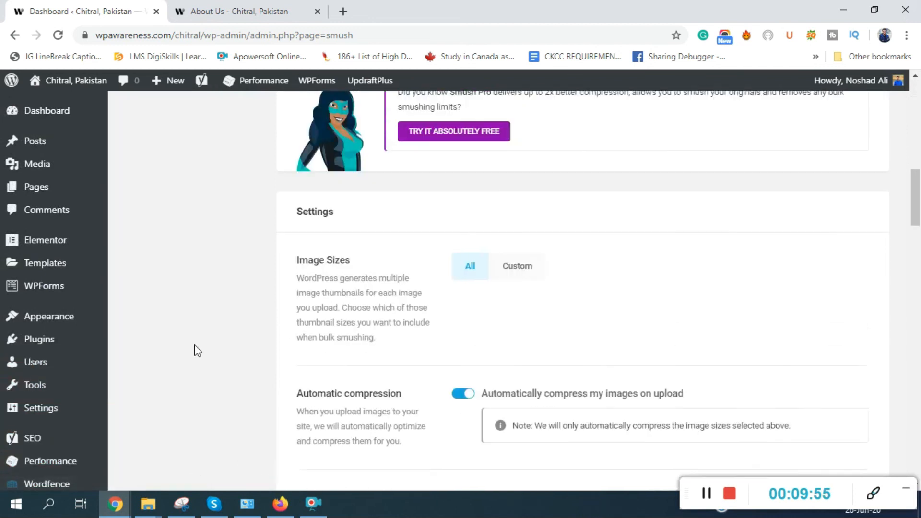
pyautogui.scroll(1, 195, 350)
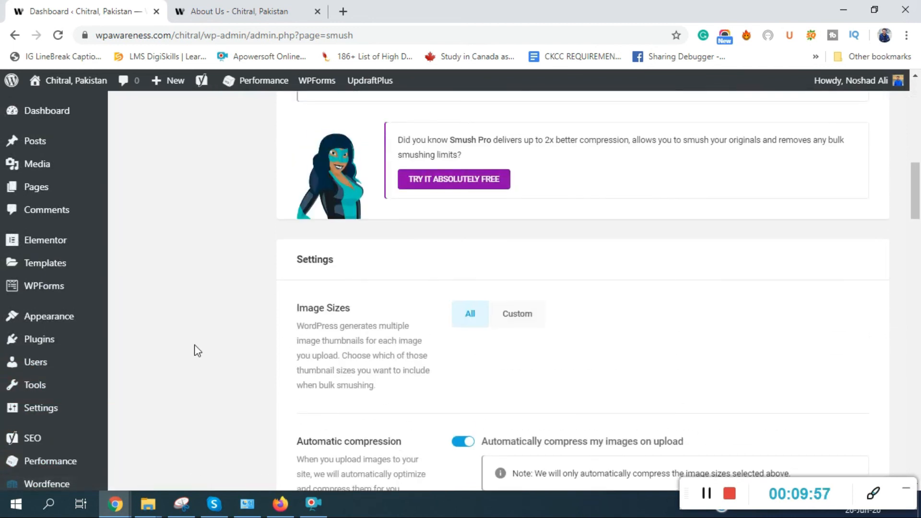
pyautogui.scroll(-4, 195, 346)
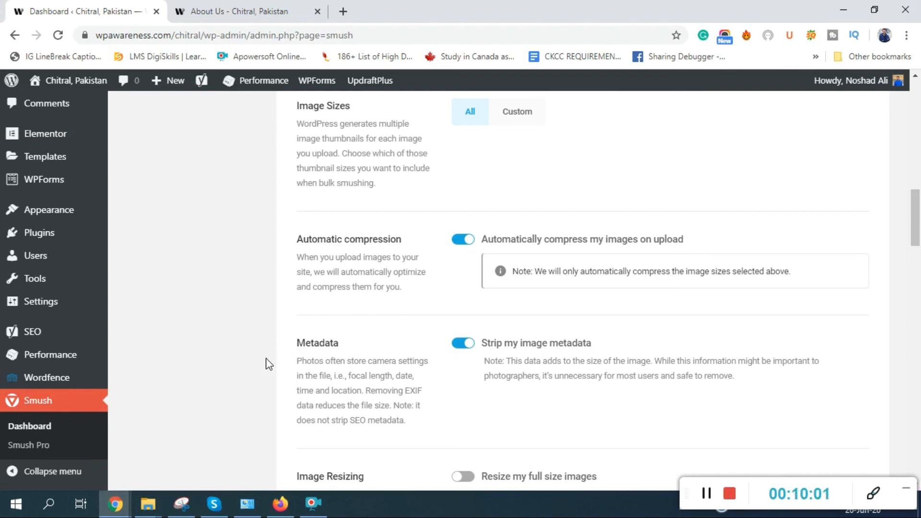
pyautogui.scroll(-6, 244, 371)
pyautogui.scroll(13, 246, 371)
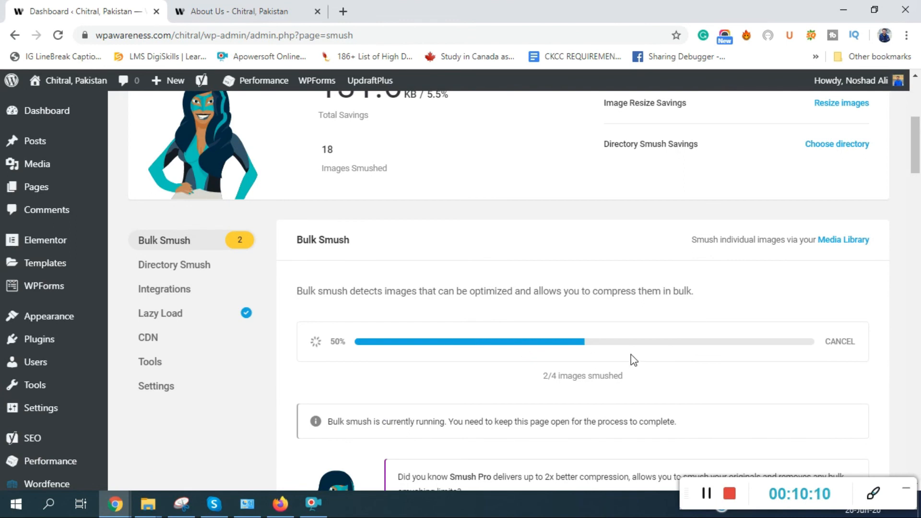
pyautogui.moveTo(64, 252)
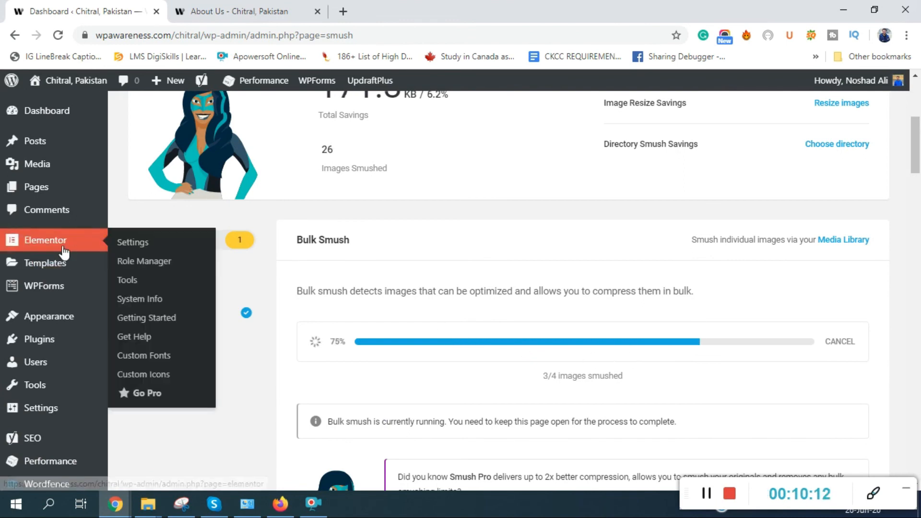